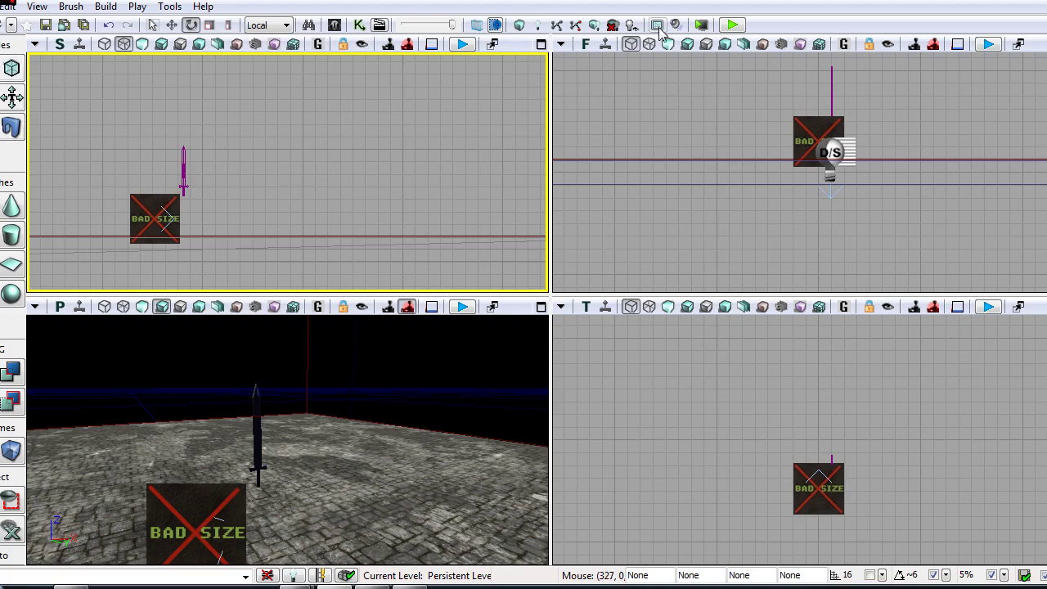
# Step: After a quick test play, add a Trigger actor at the PlayerStart position
pyautogui.click(732, 25)
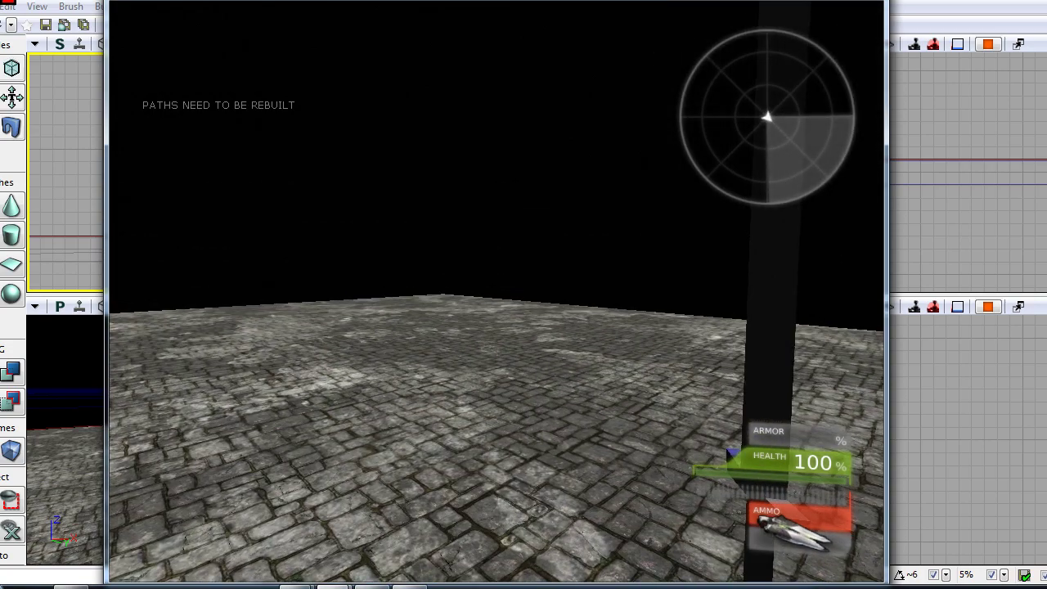
pyautogui.press('Escape')
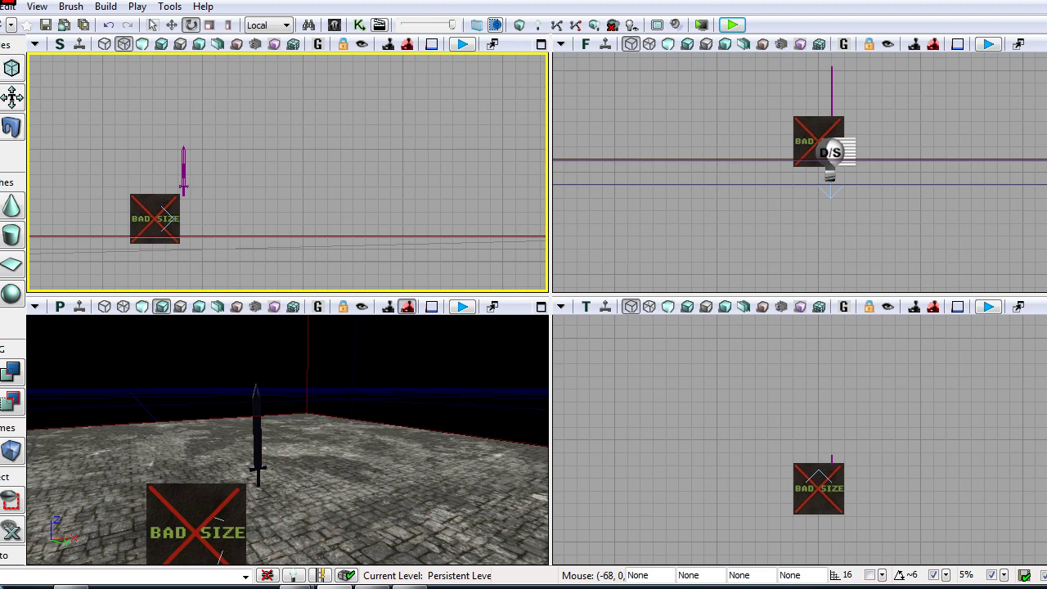
pyautogui.rightClick(154, 224)
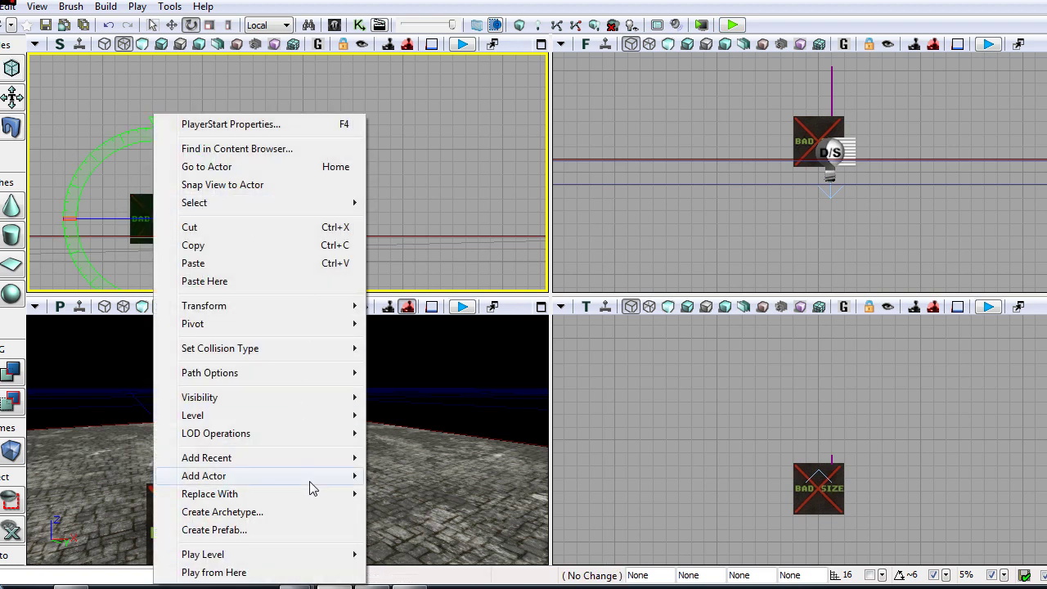
pyautogui.moveTo(204, 475)
pyautogui.click(419, 453)
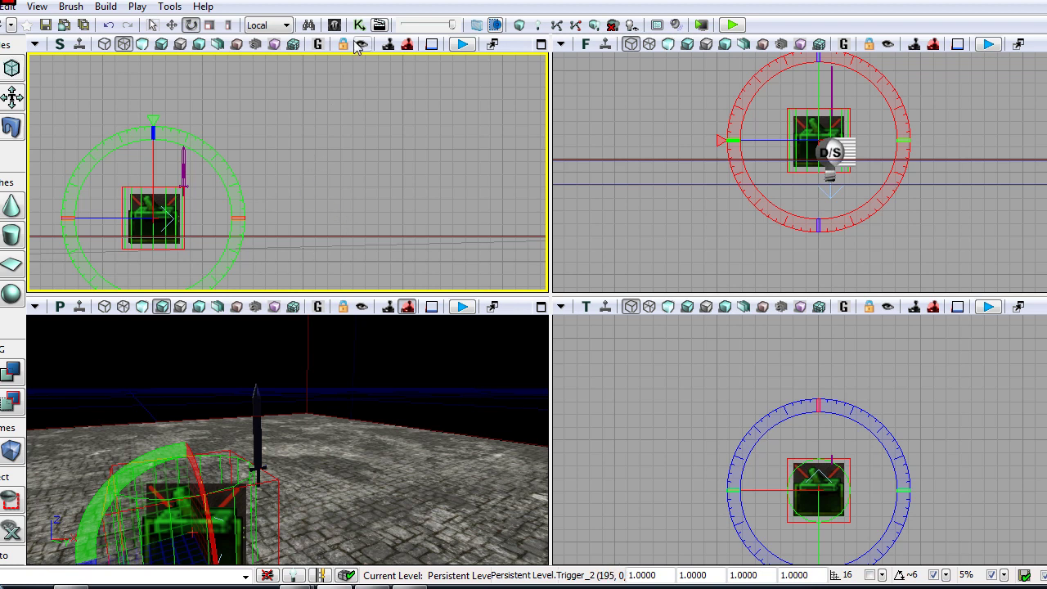
# Step: In Kismet, add a second Attach to Actor action chained after the first
pyautogui.click(375, 25)
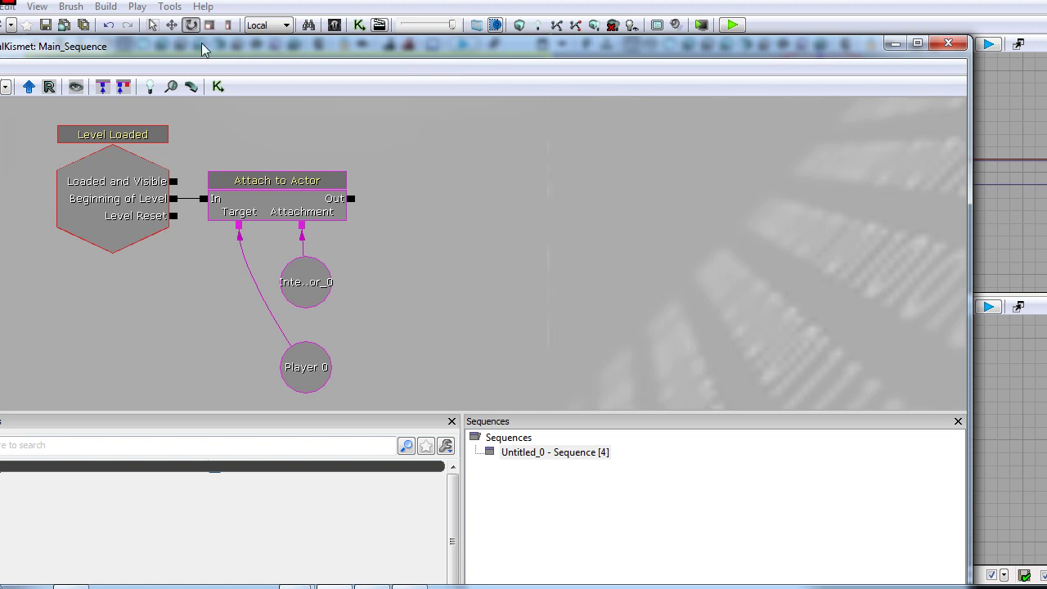
pyautogui.moveTo(205, 47)
pyautogui.mouseDown()
pyautogui.moveTo(589, 45)
pyautogui.moveTo(491, 22)
pyautogui.mouseUp()
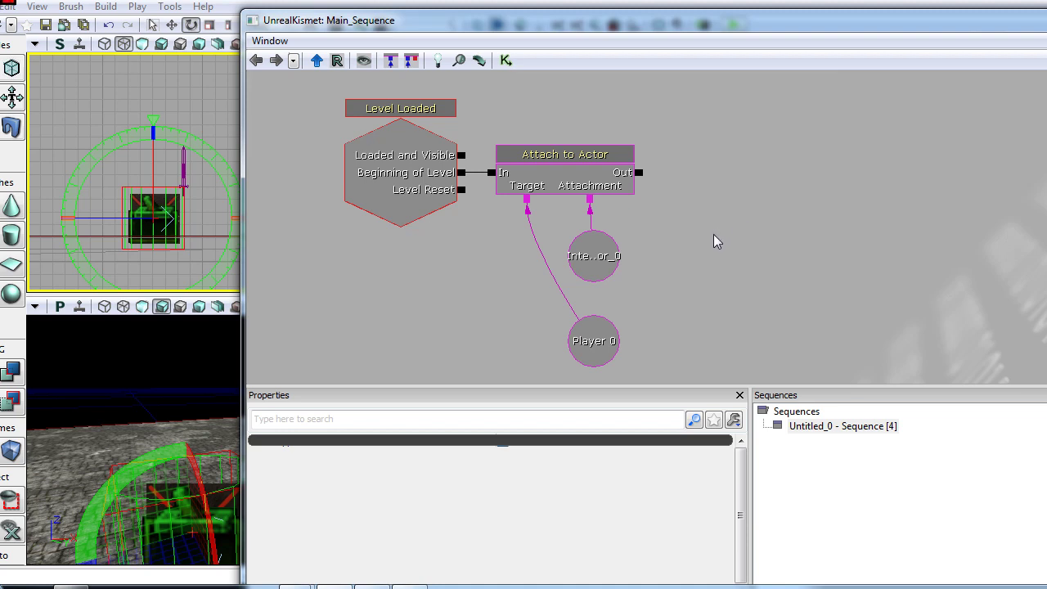
pyautogui.rightClick(748, 196)
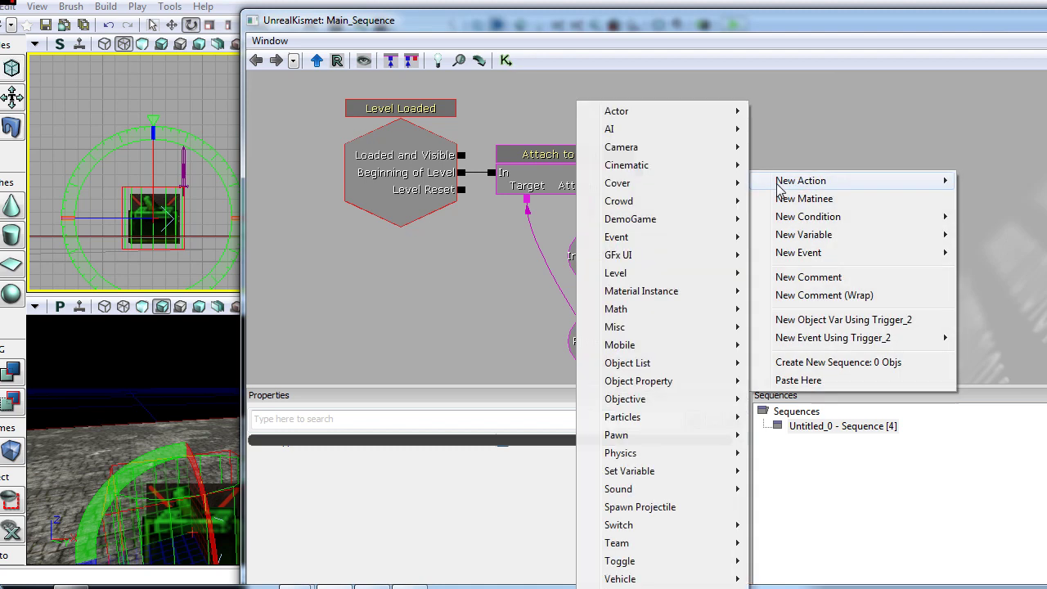
pyautogui.moveTo(616, 112)
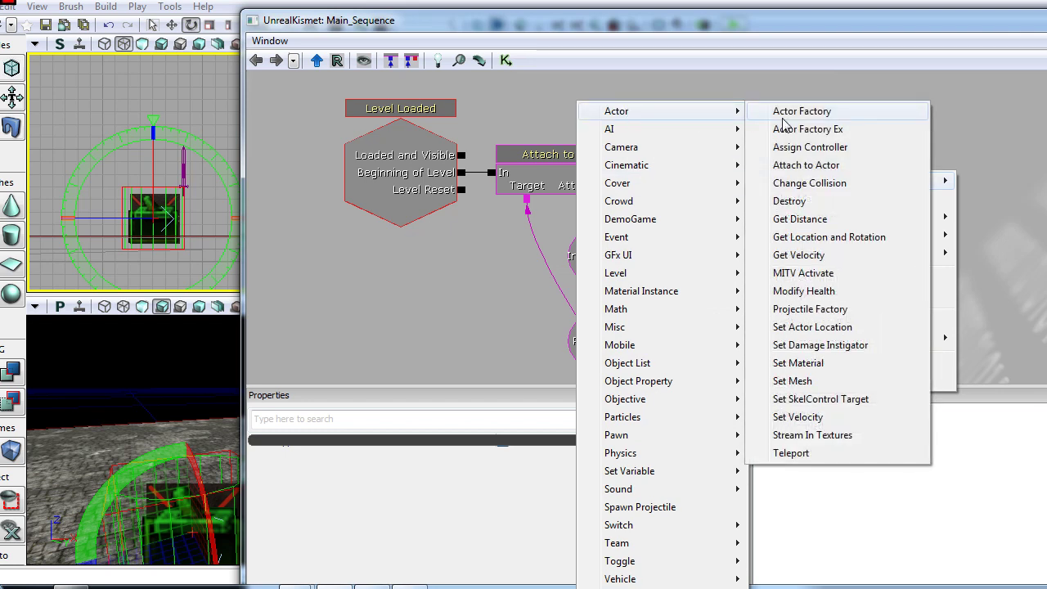
pyautogui.click(839, 167)
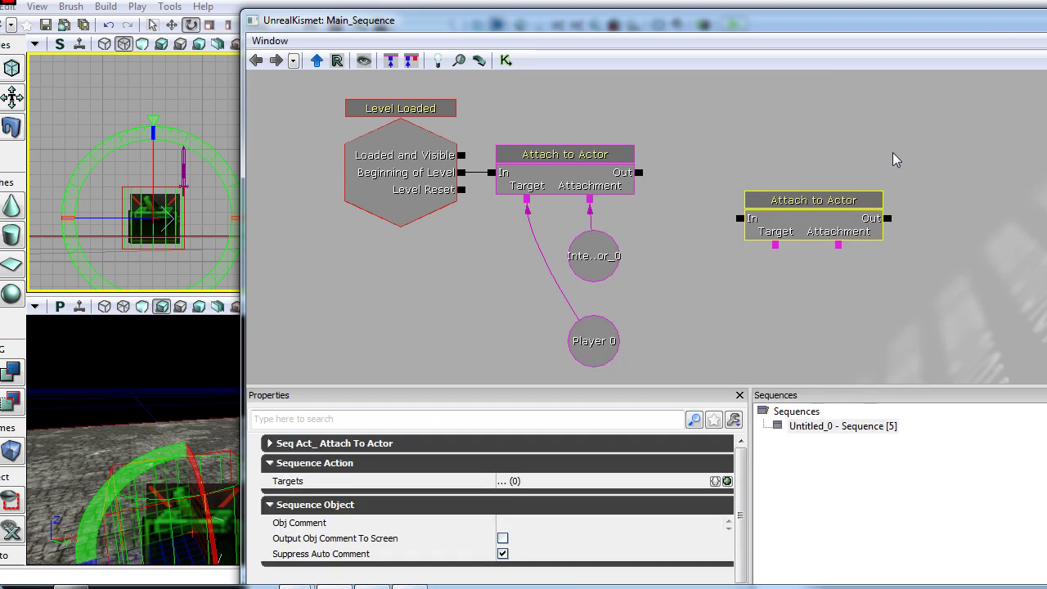
pyautogui.keyDown('ctrl'); pyautogui.moveTo(824, 206); pyautogui.dragTo(772, 153); pyautogui.keyUp('ctrl')
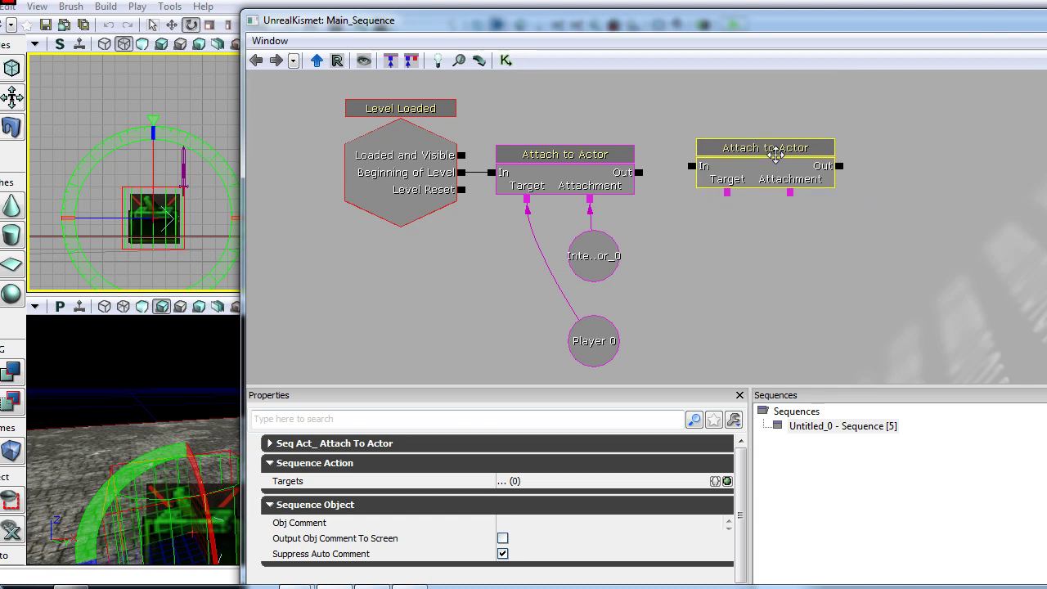
pyautogui.moveTo(642, 173); pyautogui.dragTo(687, 166)
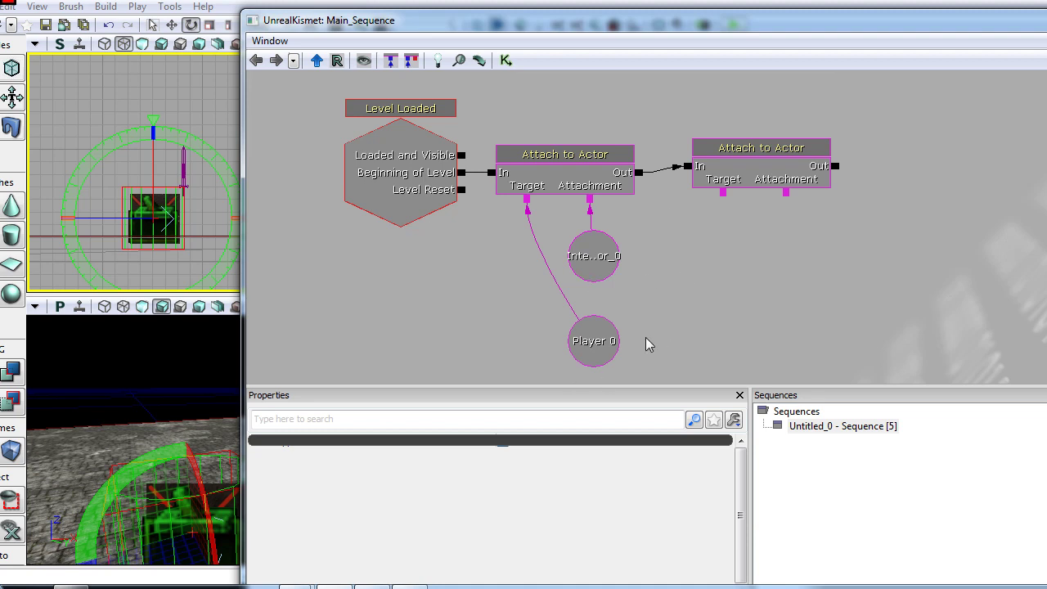
# Step: Wire Player 0 as its Target and a new Trigger_2 variable as its Attachment
pyautogui.moveTo(725, 199); pyautogui.dragTo(614, 347)
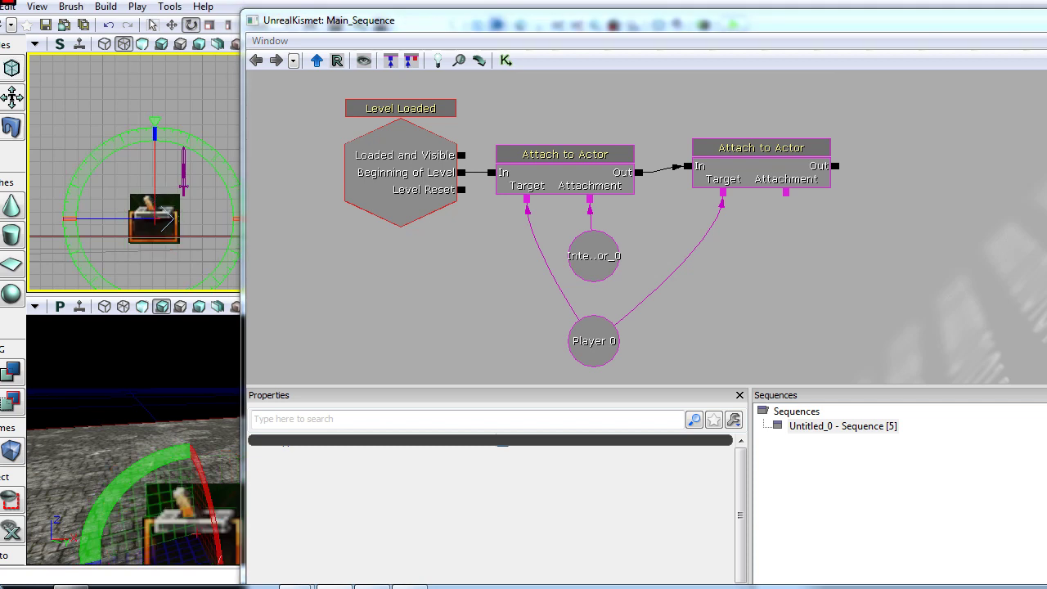
pyautogui.rightClick(775, 213)
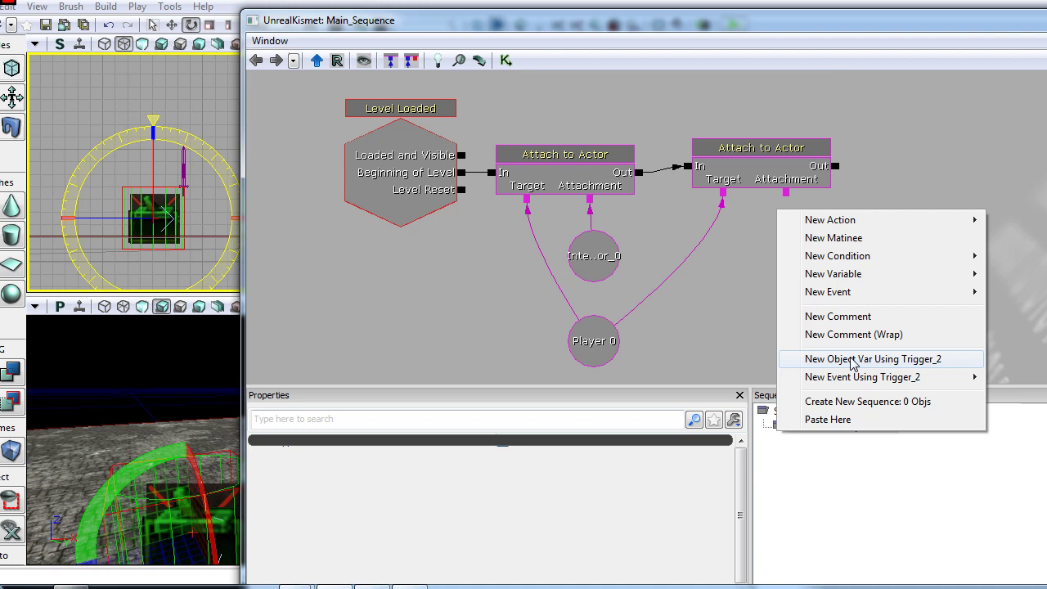
pyautogui.click(909, 360)
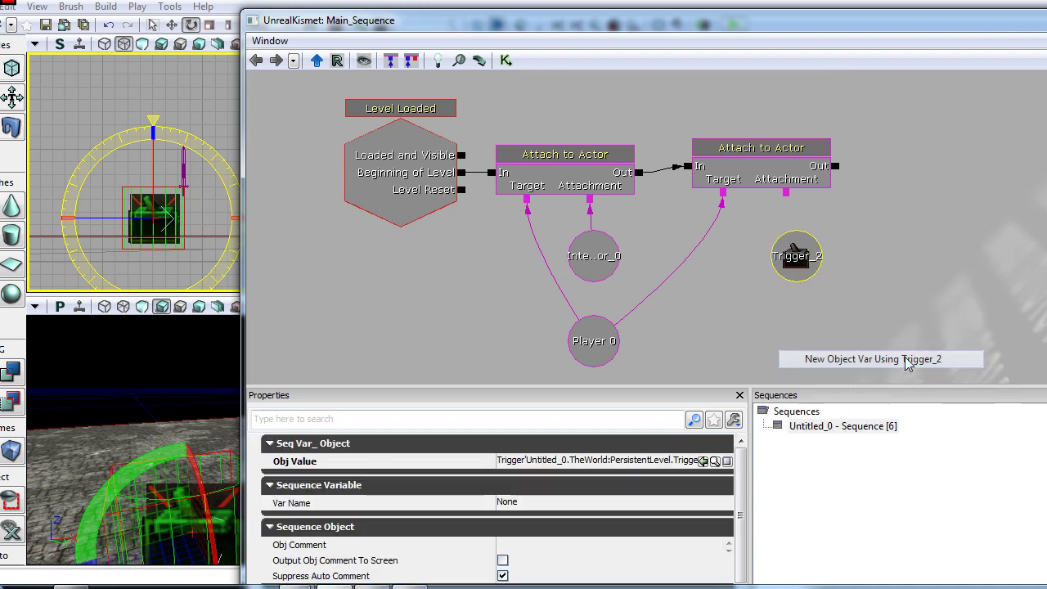
pyautogui.click(787, 208)
pyautogui.moveTo(786, 193); pyautogui.dragTo(796, 255)
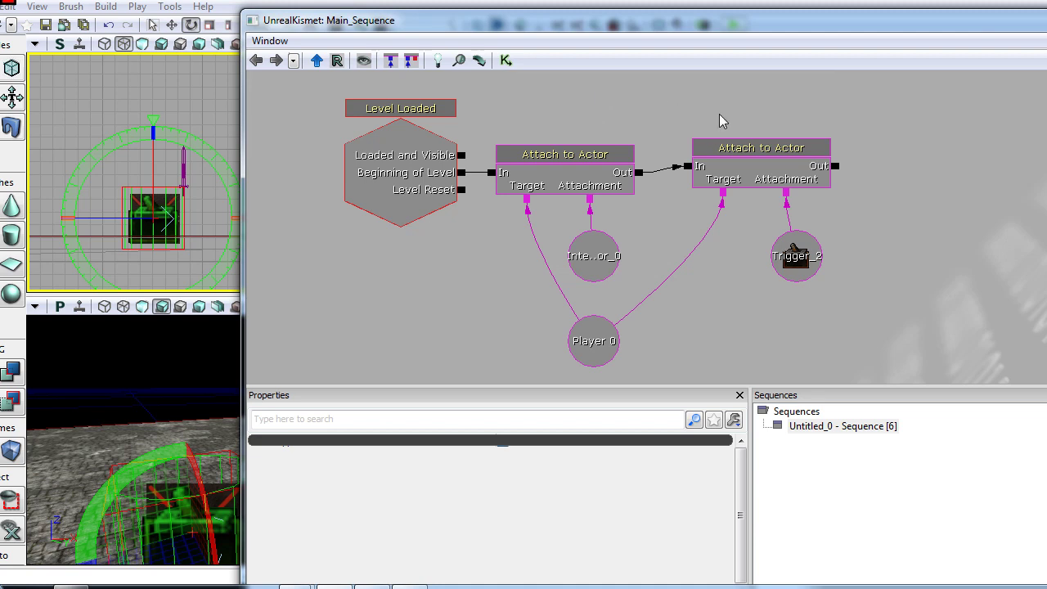
# Step: Place a Trigger_2 Used event in empty graph space, then select the sword actor
pyautogui.moveTo(621, 102); pyautogui.dragTo(628, 384)
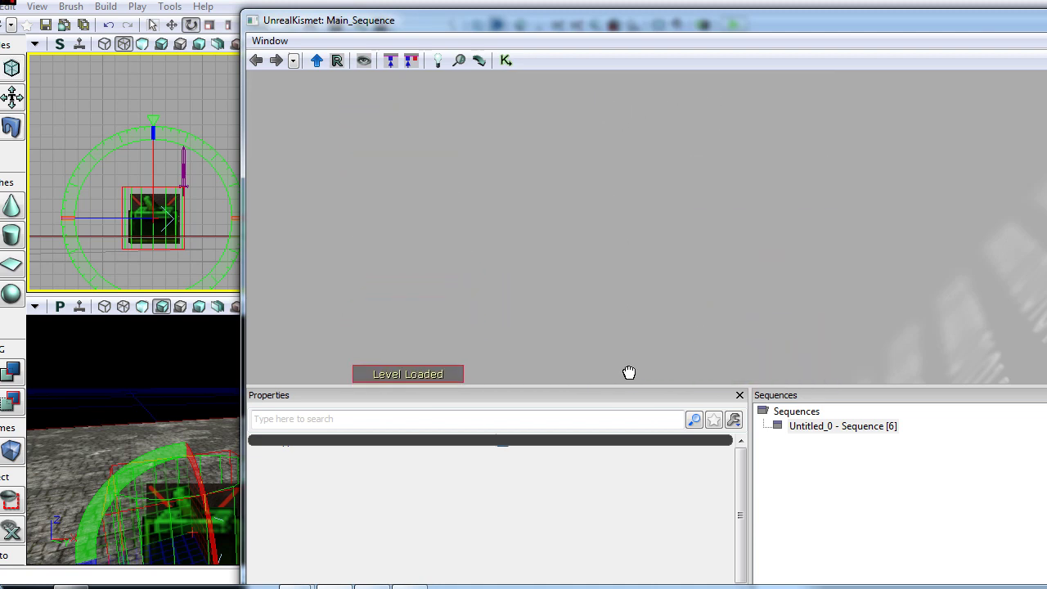
pyautogui.rightClick(367, 148)
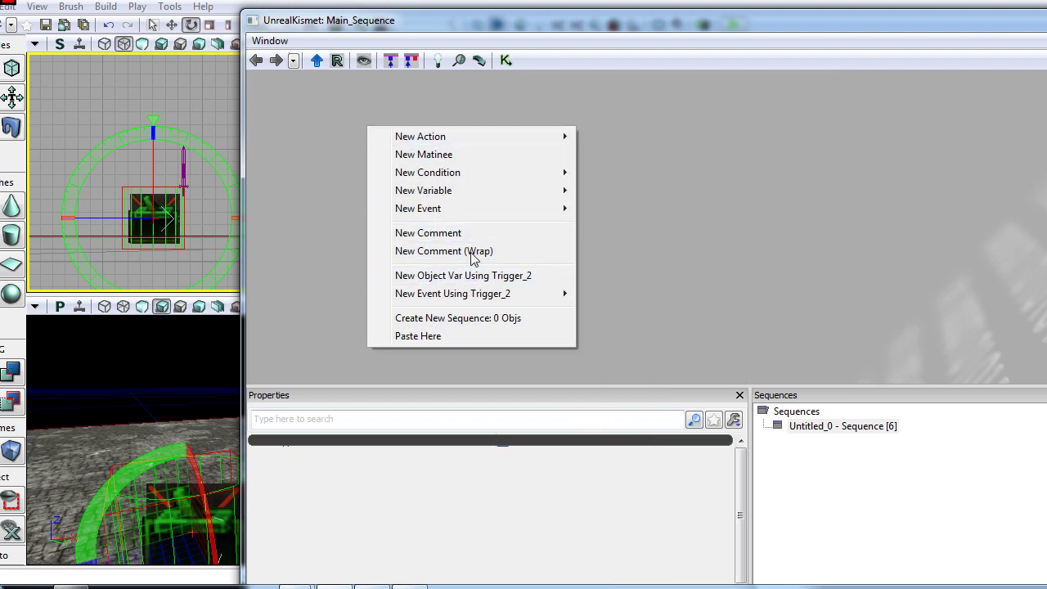
pyautogui.moveTo(452, 292)
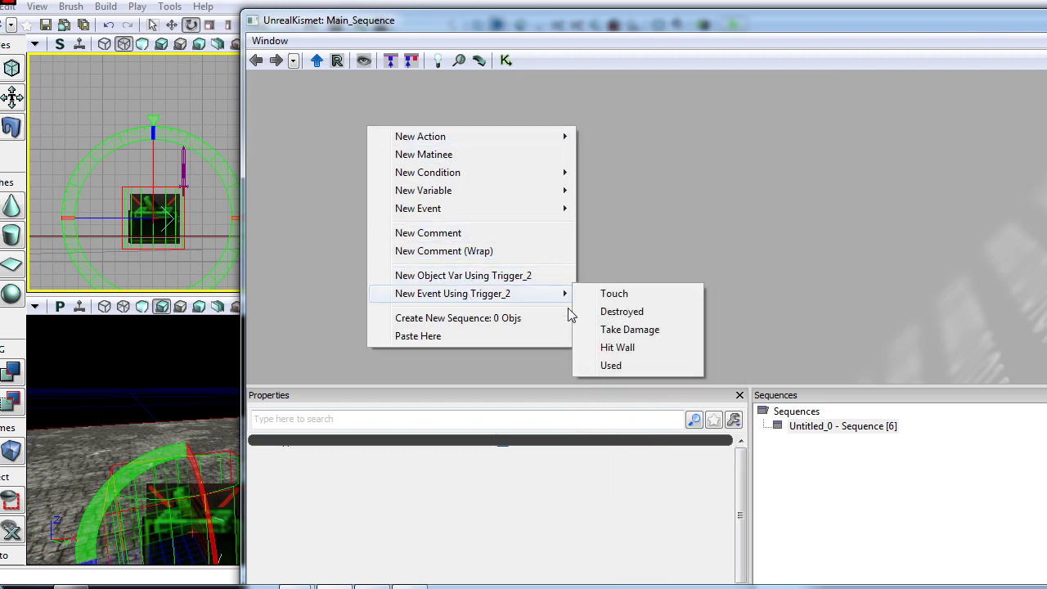
pyautogui.click(611, 366)
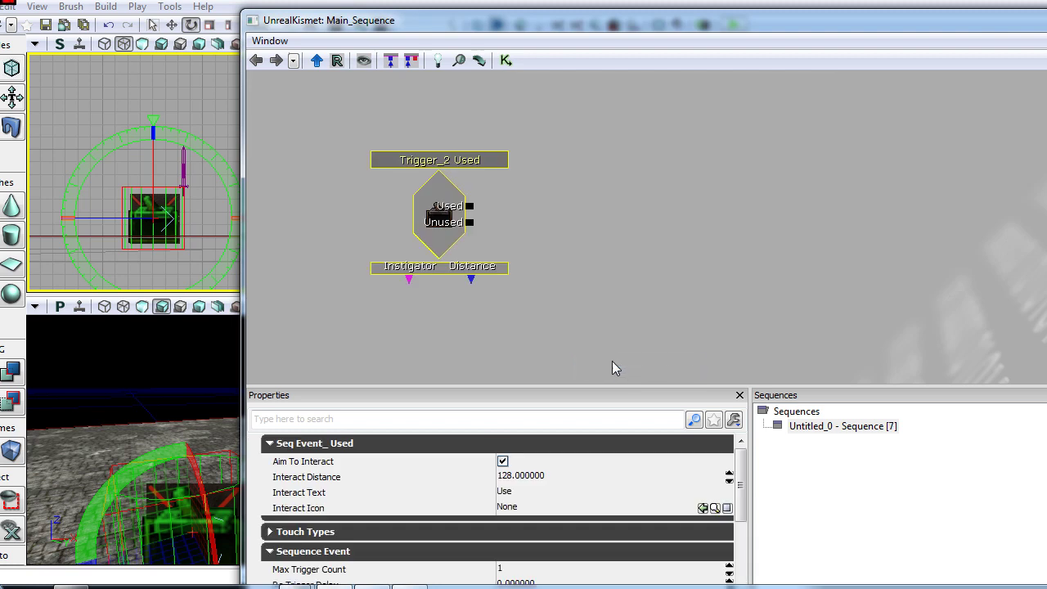
pyautogui.keyDown('ctrl'); pyautogui.moveTo(447, 213); pyautogui.dragTo(408, 181); pyautogui.keyUp('ctrl')
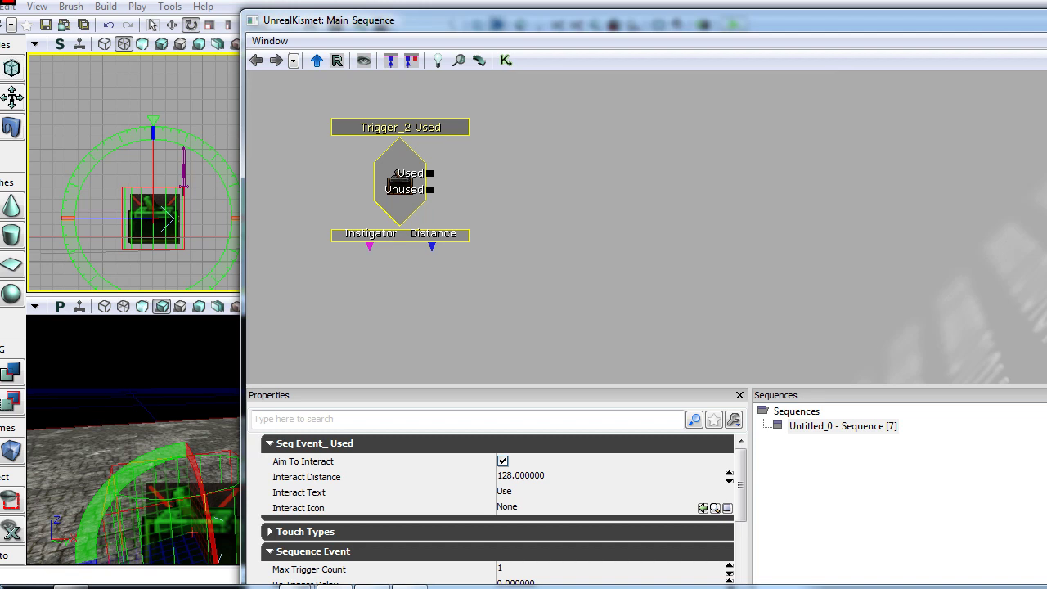
pyautogui.click(185, 163)
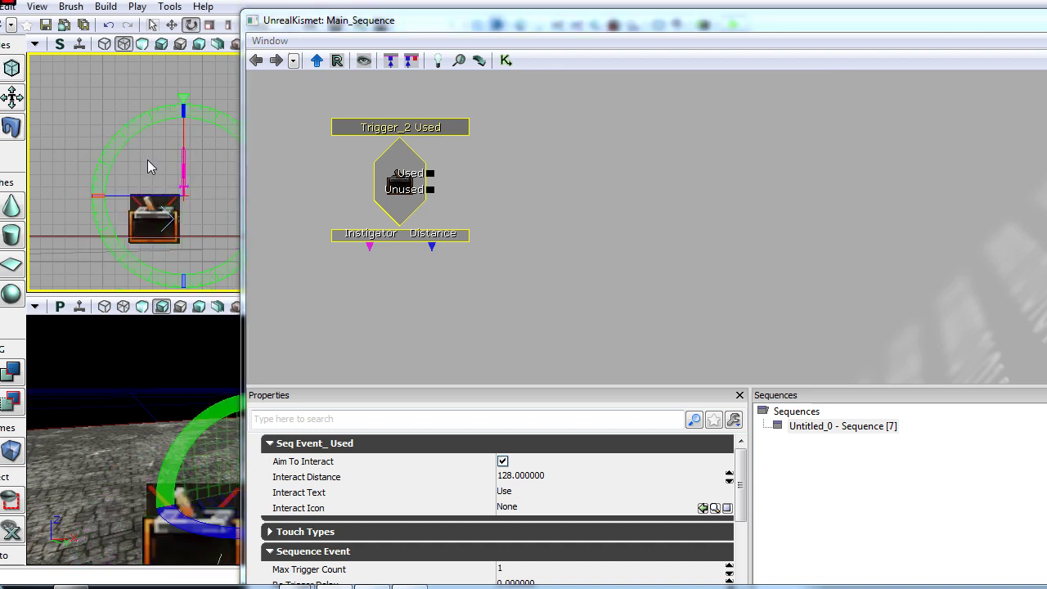
# Step: Add a Matinee for the sword and delete the unneeded InterpActor_0 Mover event
pyautogui.rightClick(607, 171)
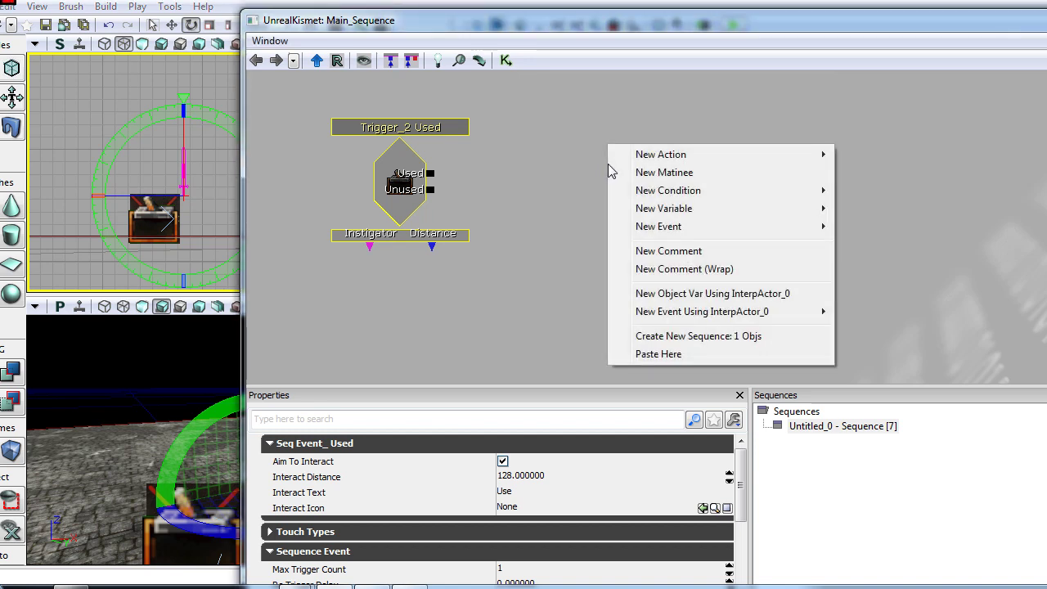
pyautogui.moveTo(702, 312)
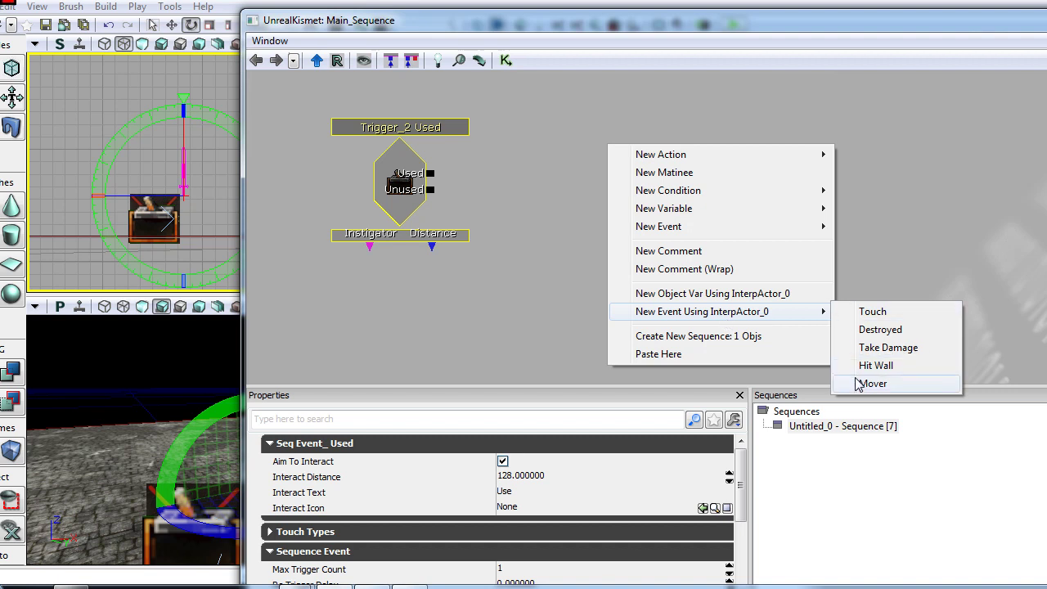
pyautogui.click(859, 384)
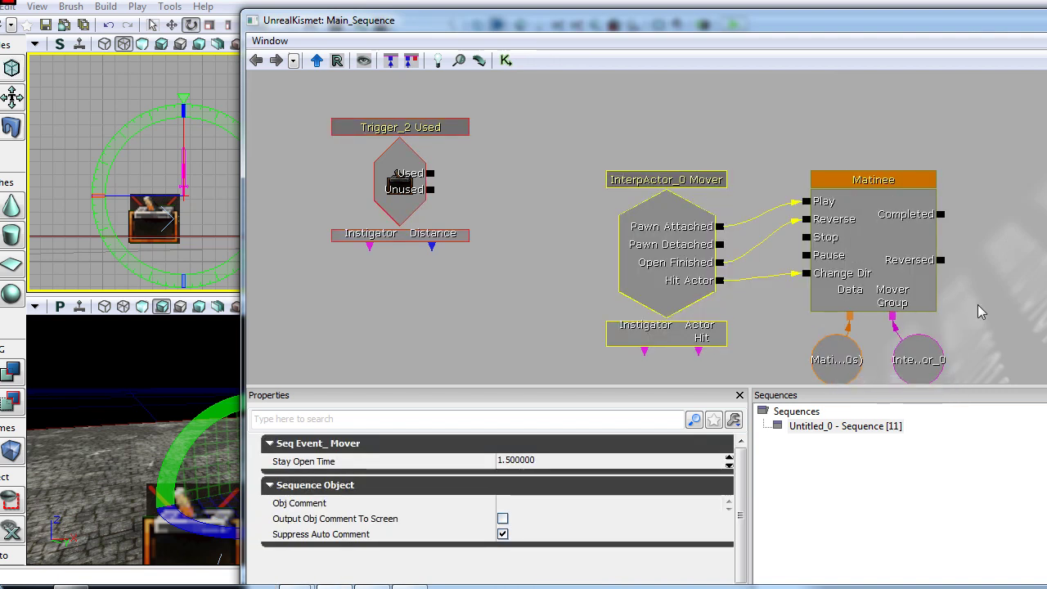
pyautogui.moveTo(977, 304); pyautogui.dragTo(940, 270)
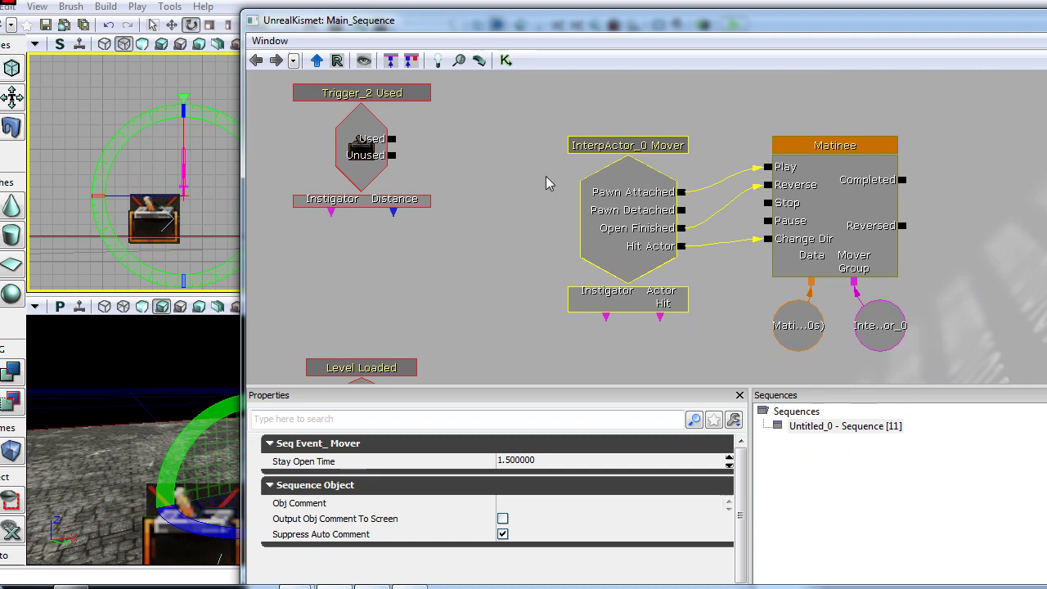
pyautogui.click(655, 227)
pyautogui.press('Delete')
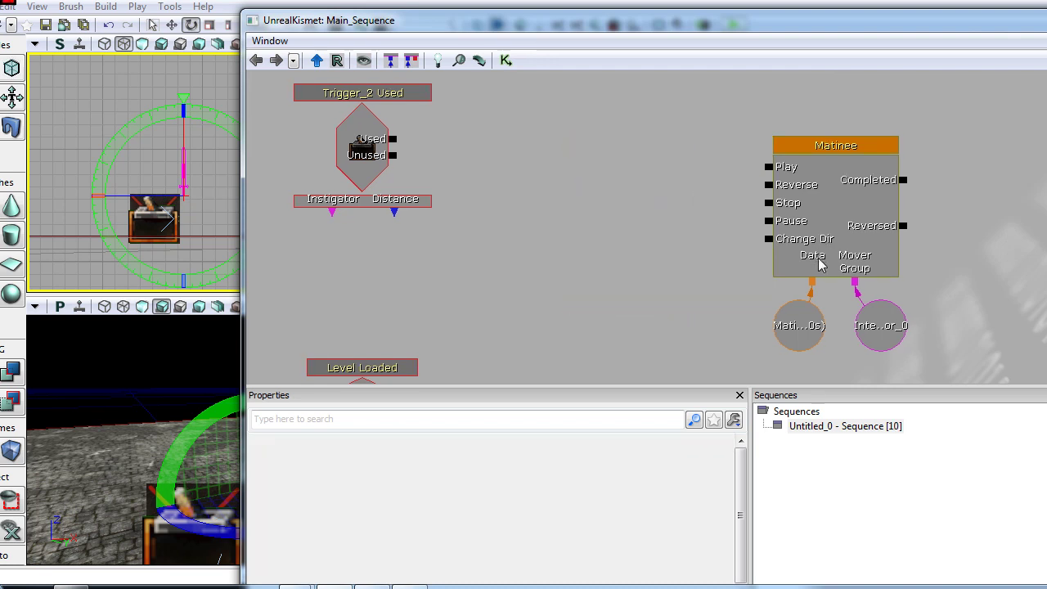
# Step: Move the Matinee and its variables beside the Used event and link Used to Play
pyautogui.click(799, 323)
pyautogui.keyDown('ctrl'); pyautogui.click(869, 321); pyautogui.keyUp('ctrl')
pyautogui.keyDown('ctrl'); pyautogui.click(857, 274); pyautogui.keyUp('ctrl')
pyautogui.keyDown('ctrl'); pyautogui.moveTo(858, 274); pyautogui.dragTo(628, 228); pyautogui.keyUp('ctrl')
pyautogui.moveTo(754, 189); pyautogui.dragTo(850, 229)
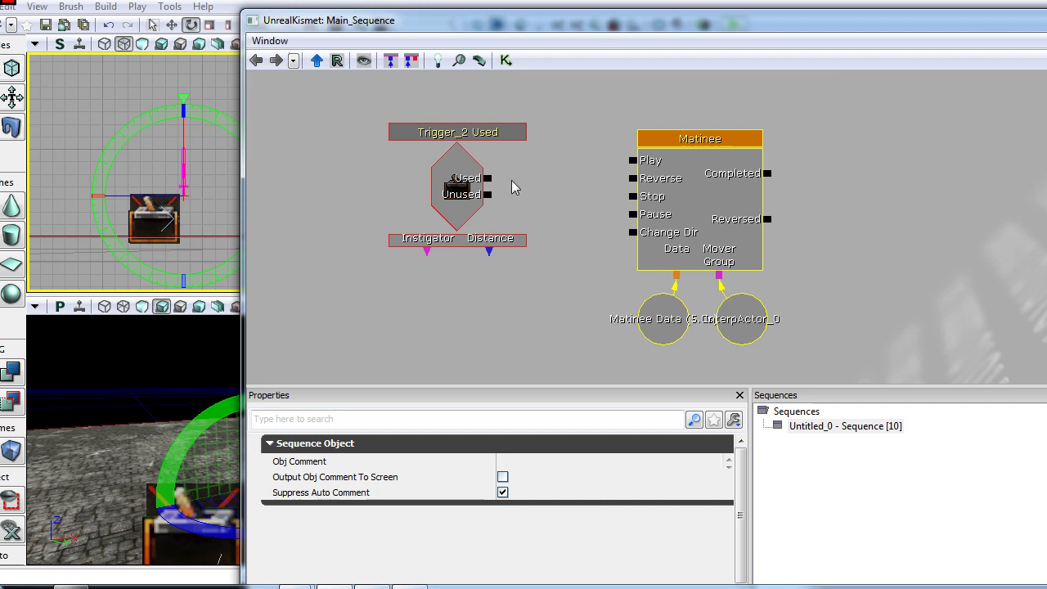
pyautogui.moveTo(488, 177)
pyautogui.mouseDown()
pyautogui.moveTo(557, 139)
pyautogui.moveTo(631, 171)
pyautogui.mouseUp()
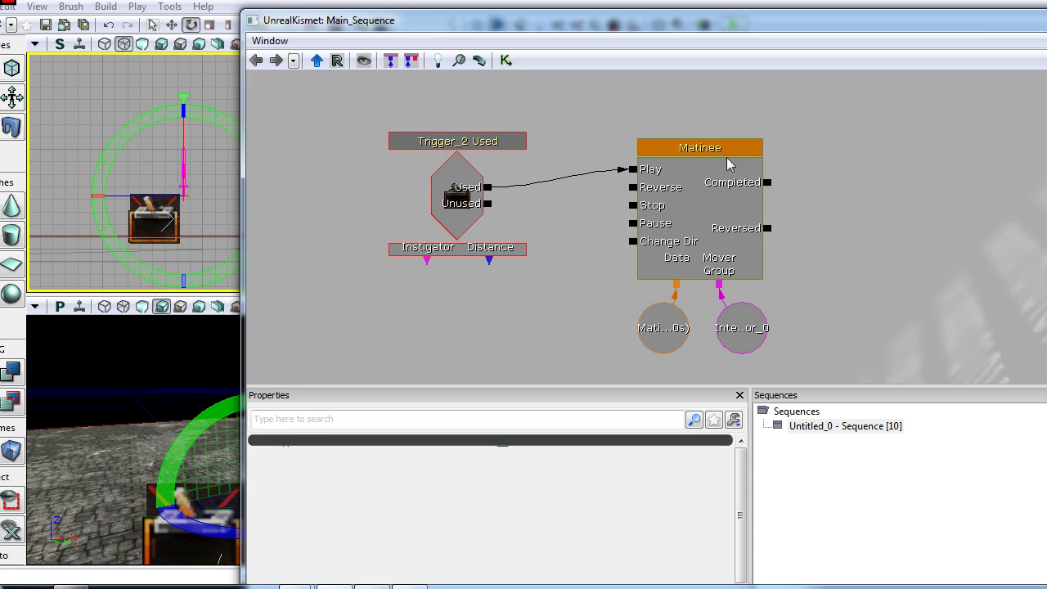
pyautogui.moveTo(829, 276); pyautogui.dragTo(832, 242)
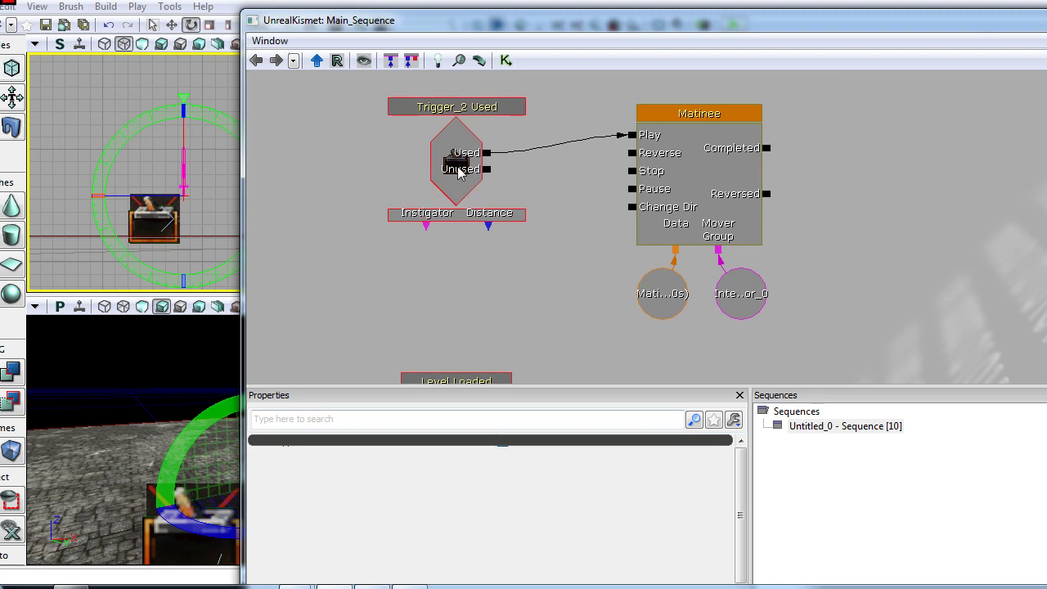
# Step: Turn off Aim To Interact on the Trigger_2 Used event
pyautogui.click(459, 170)
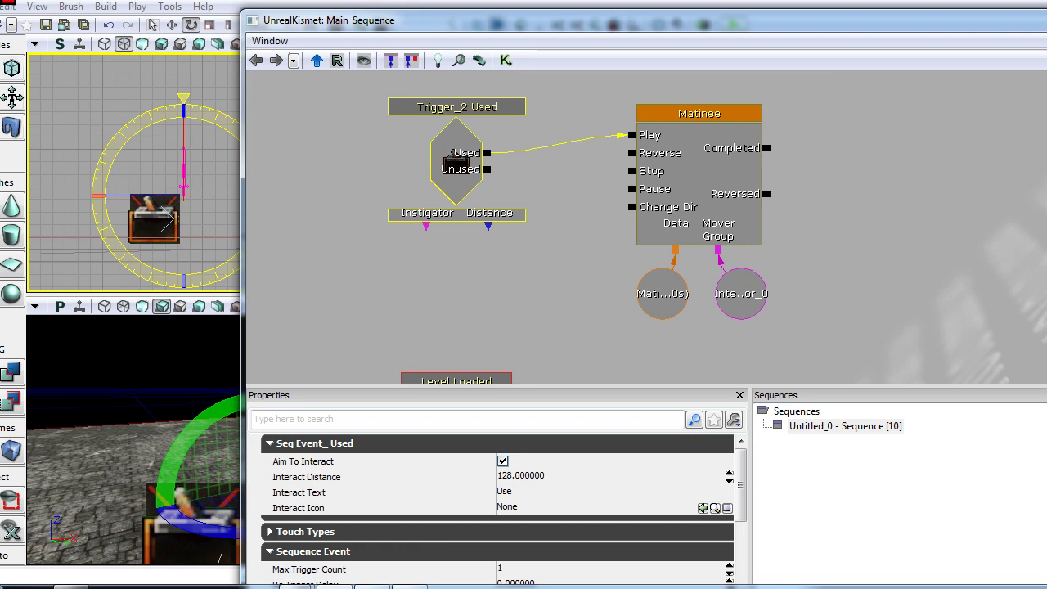
pyautogui.scroll(-1, 745, 486)
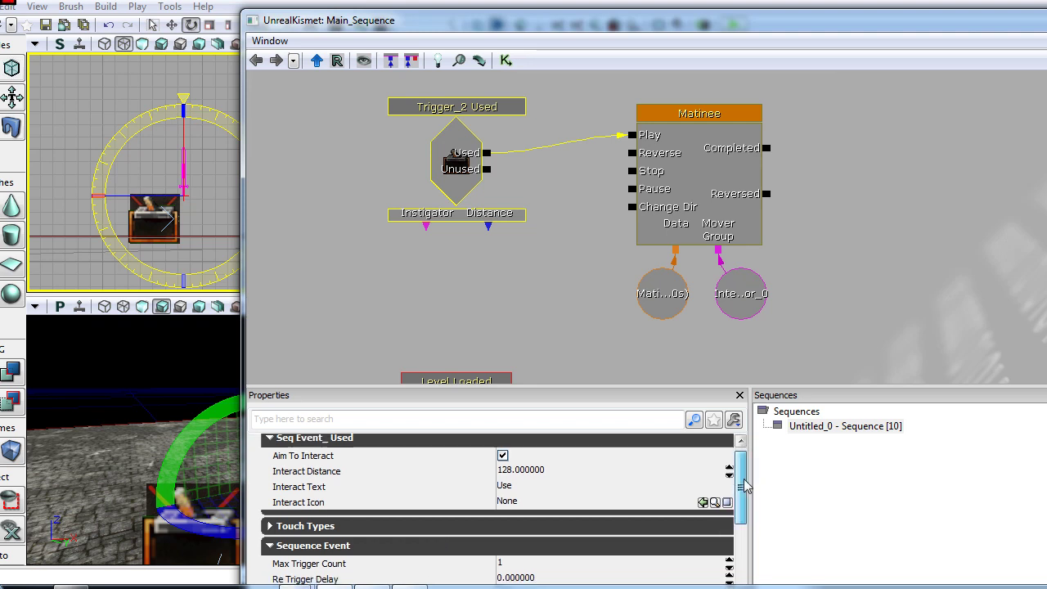
pyautogui.click(502, 454)
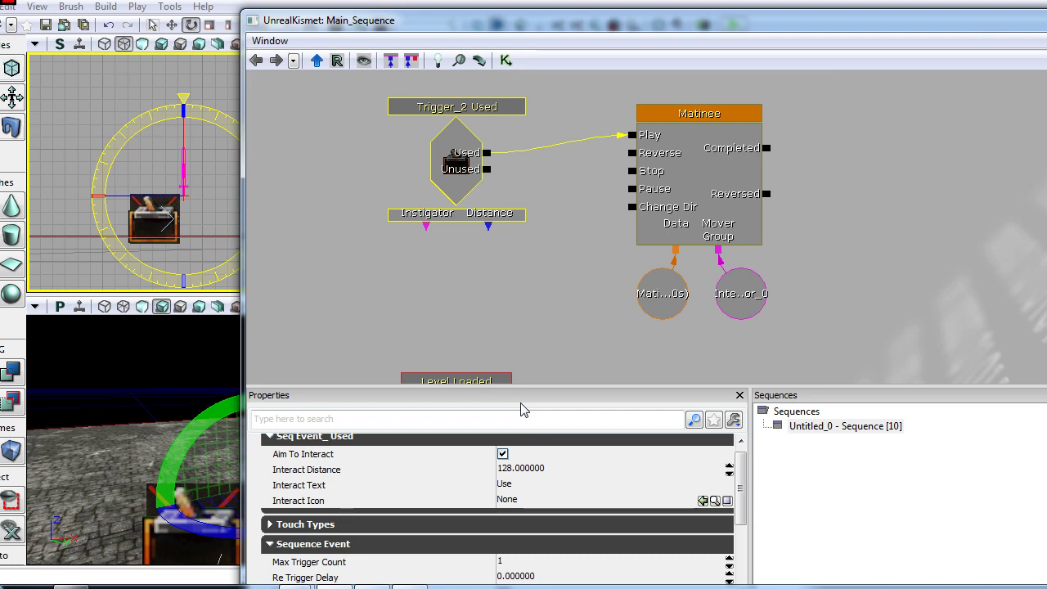
pyautogui.click(503, 455)
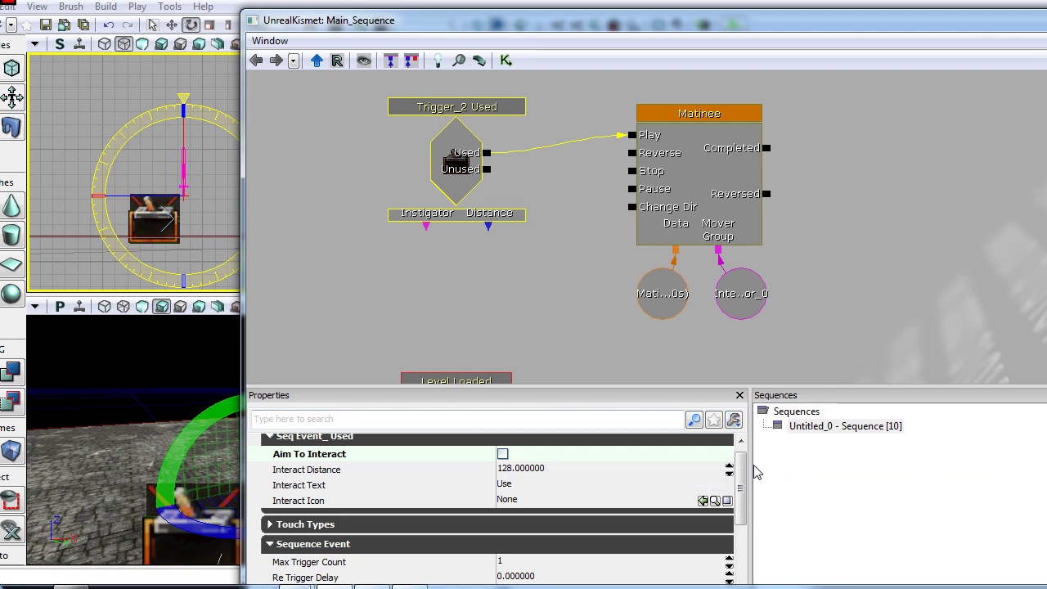
# Step: Set the Used event's Max Trigger Count to 0
pyautogui.scroll(-3, 734, 490)
pyautogui.scroll(-2, 735, 489)
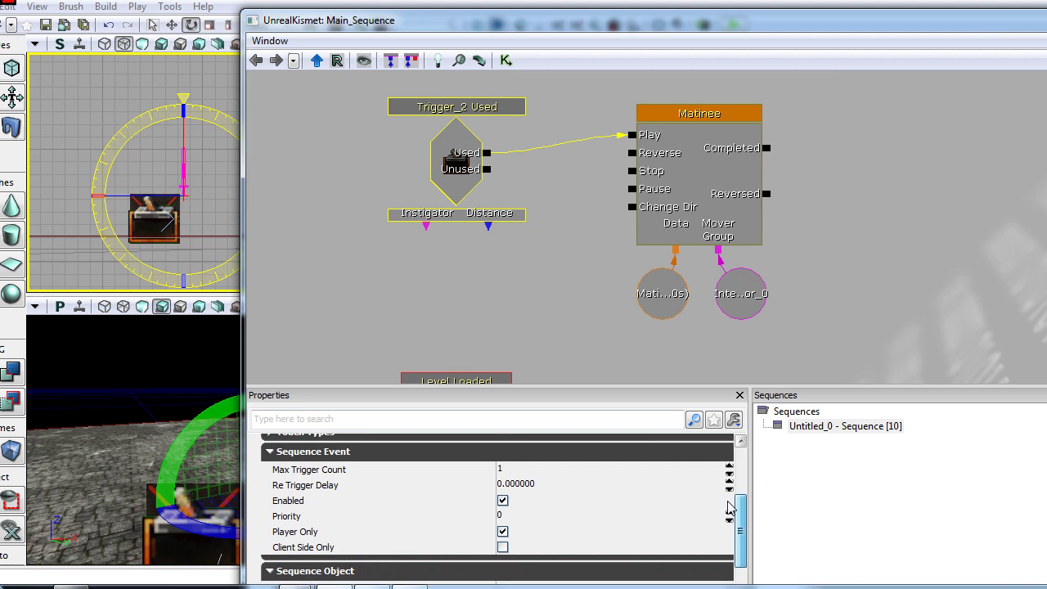
pyautogui.scroll(-1, 729, 507)
pyautogui.scroll(-1, 729, 514)
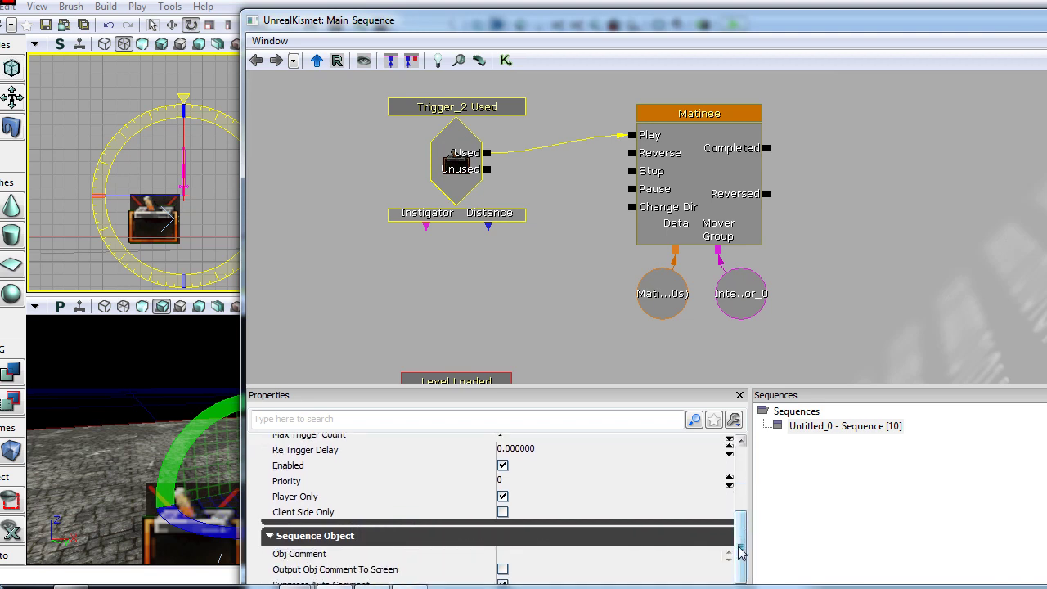
pyautogui.scroll(3, 741, 540)
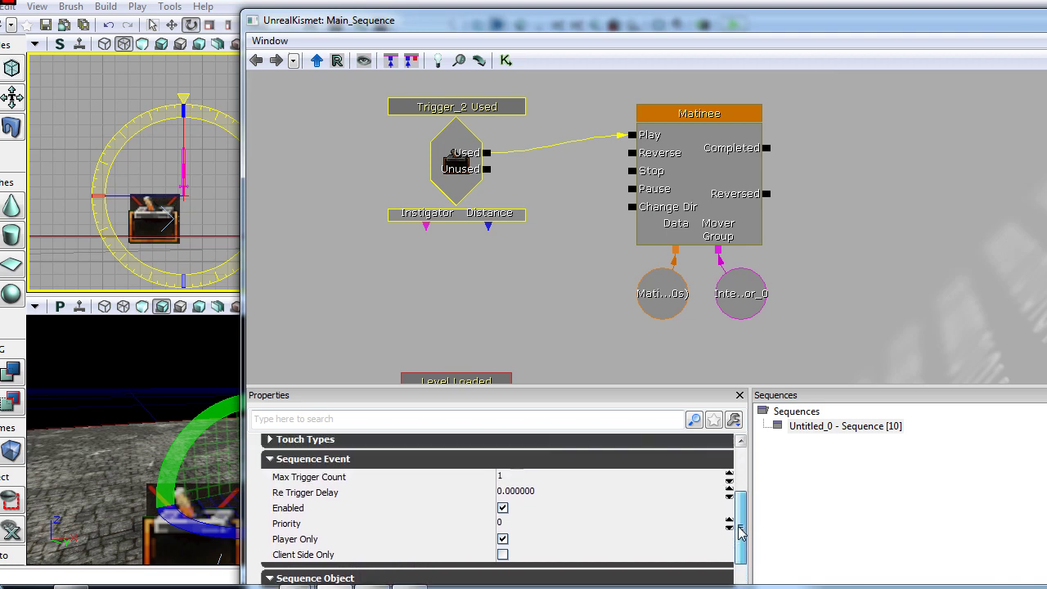
pyautogui.click(509, 484)
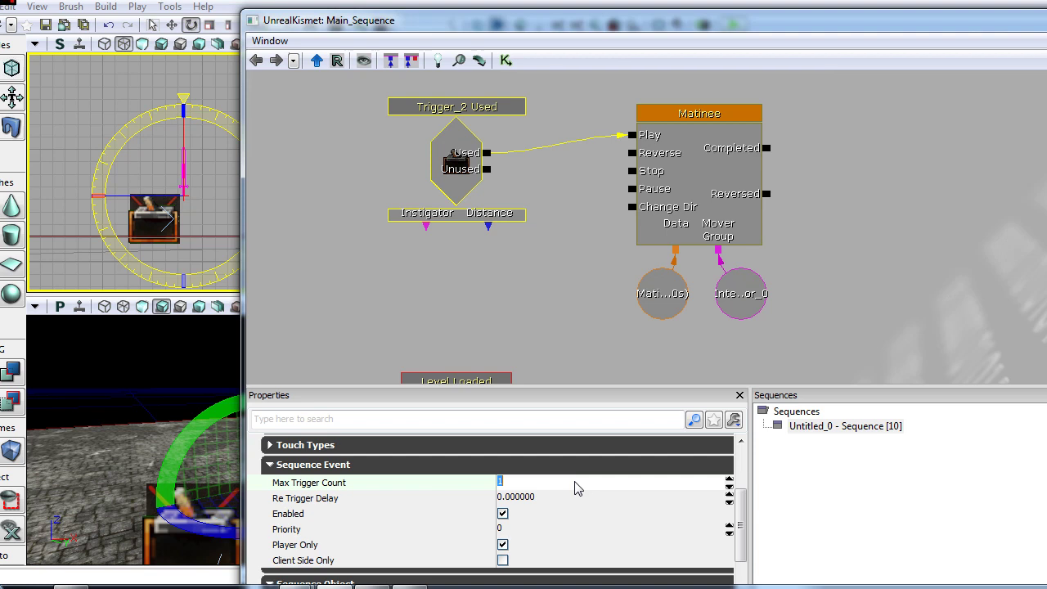
pyautogui.write('0')
pyautogui.press('Return')
# Step: Enable Rewind On Play on the Matinee action and move the Kismet window aside
pyautogui.click(703, 144)
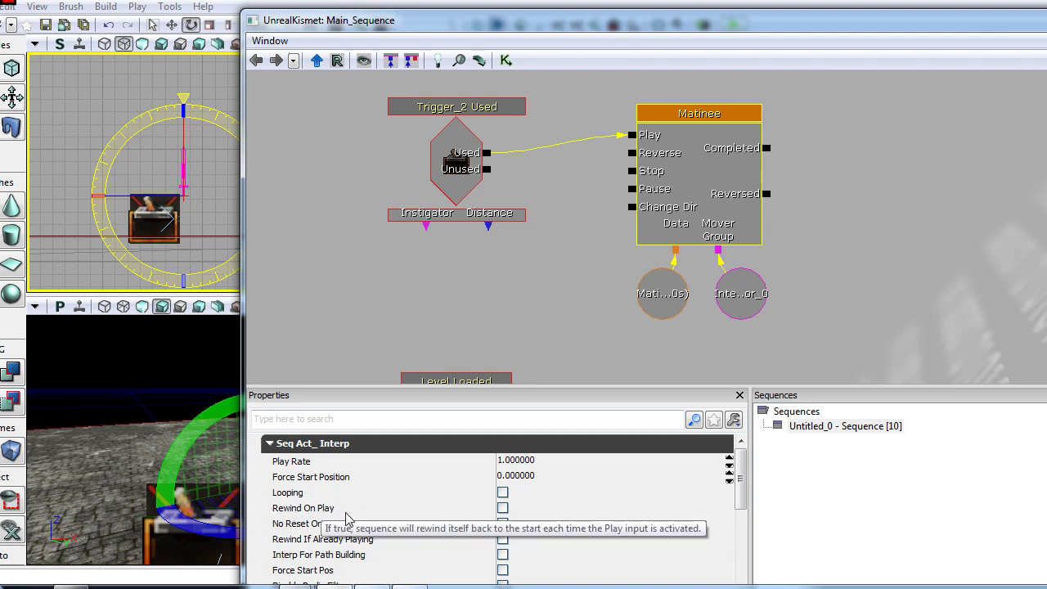
pyautogui.click(502, 508)
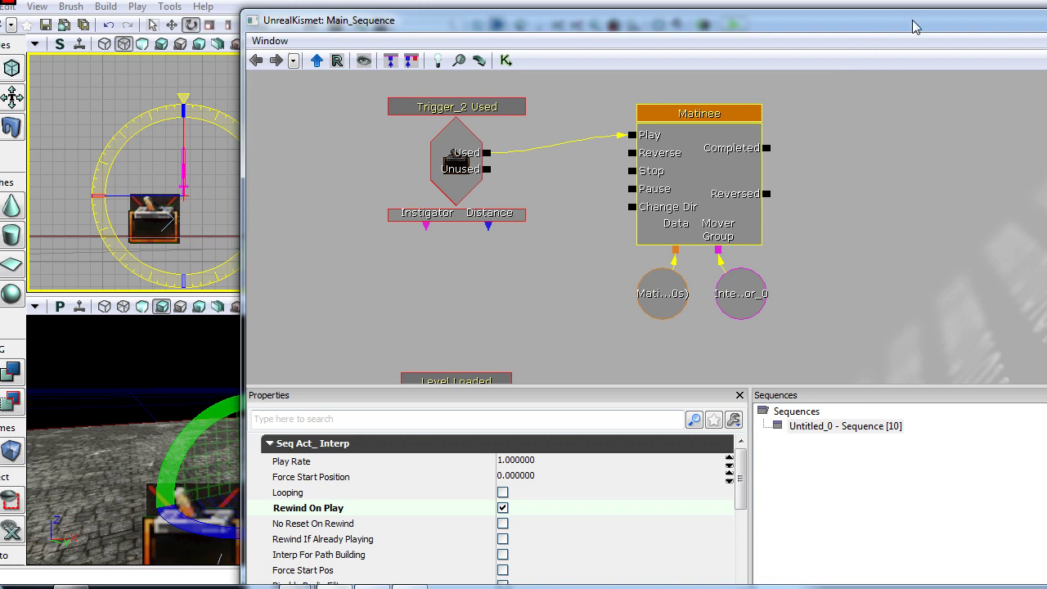
pyautogui.moveTo(915, 27)
pyautogui.mouseDown()
pyautogui.moveTo(790, 64)
pyautogui.moveTo(879, 46)
pyautogui.moveTo(844, 40)
pyautogui.mouseUp()
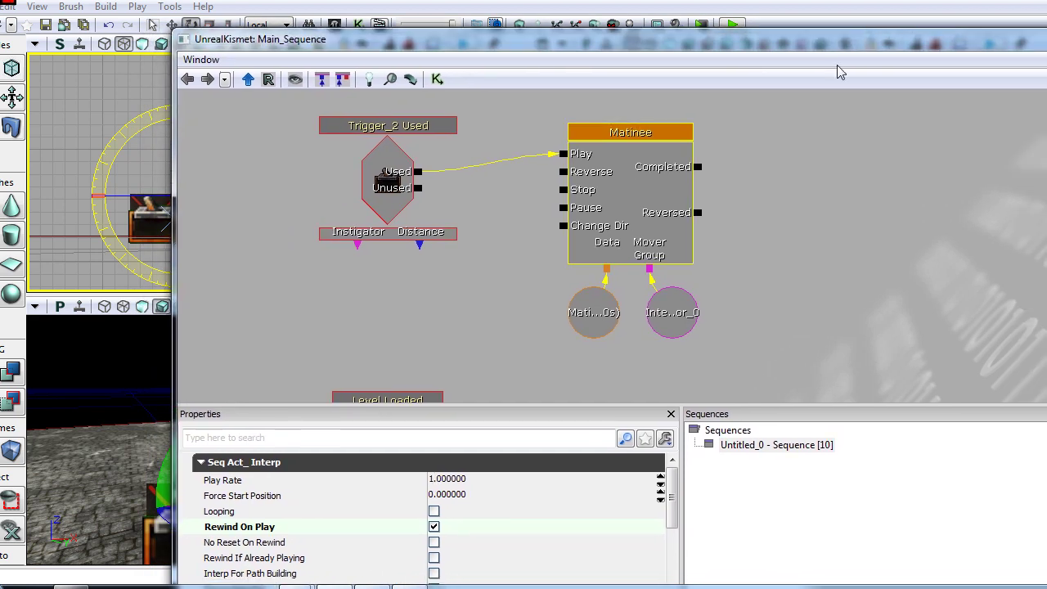
# Step: Open the sword's Matinee, close Kismet, and place the Matinee window at lower right
pyautogui.doubleClick(641, 186)
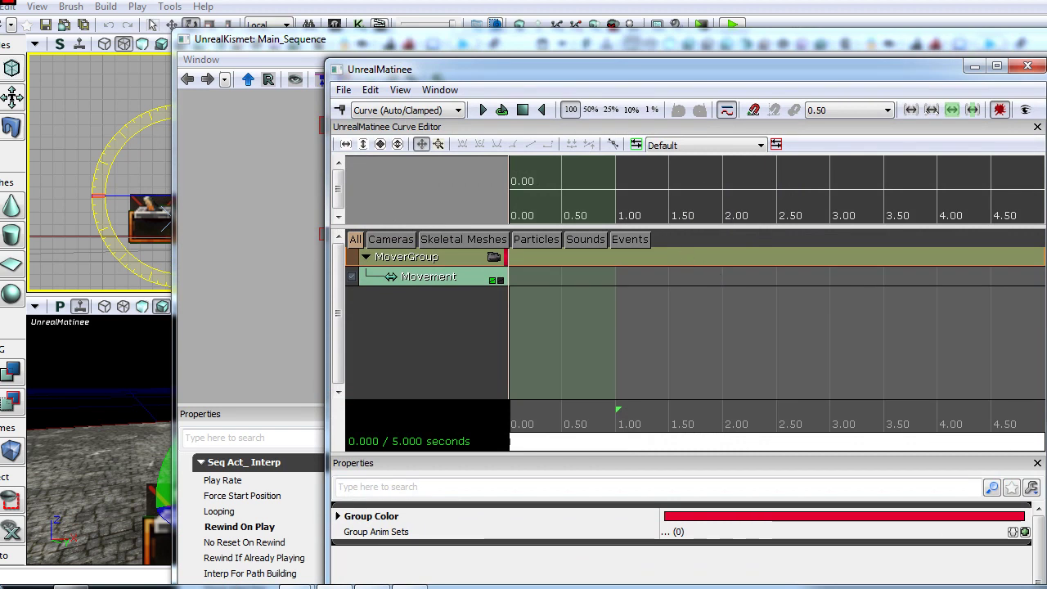
pyautogui.moveTo(725, 70); pyautogui.dragTo(618, 136)
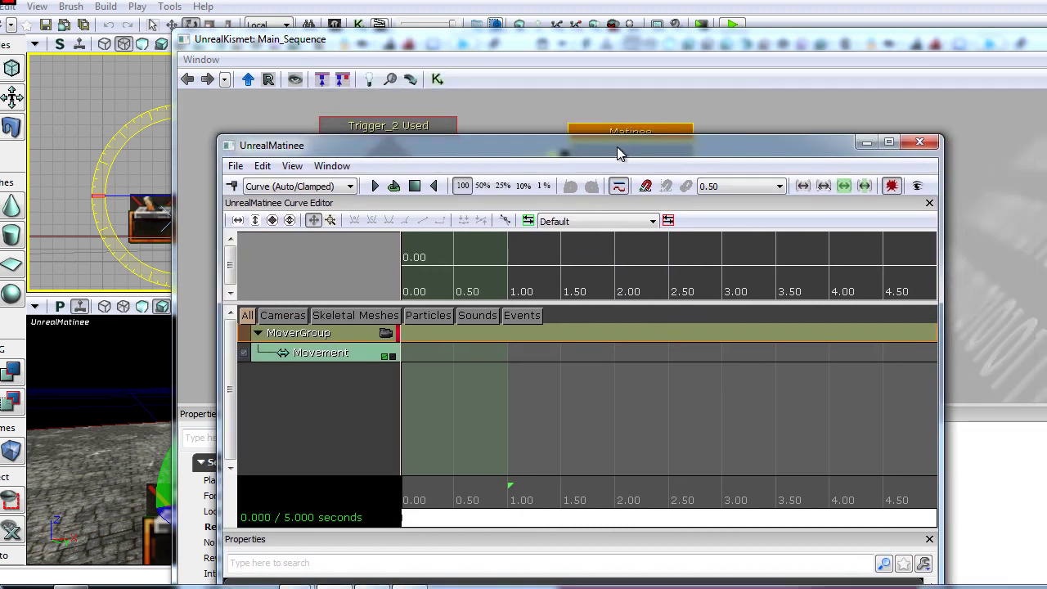
pyautogui.click(685, 51)
pyautogui.moveTo(854, 41)
pyautogui.mouseDown()
pyautogui.moveTo(737, 76)
pyautogui.moveTo(752, 72)
pyautogui.mouseUp()
pyautogui.click(945, 66)
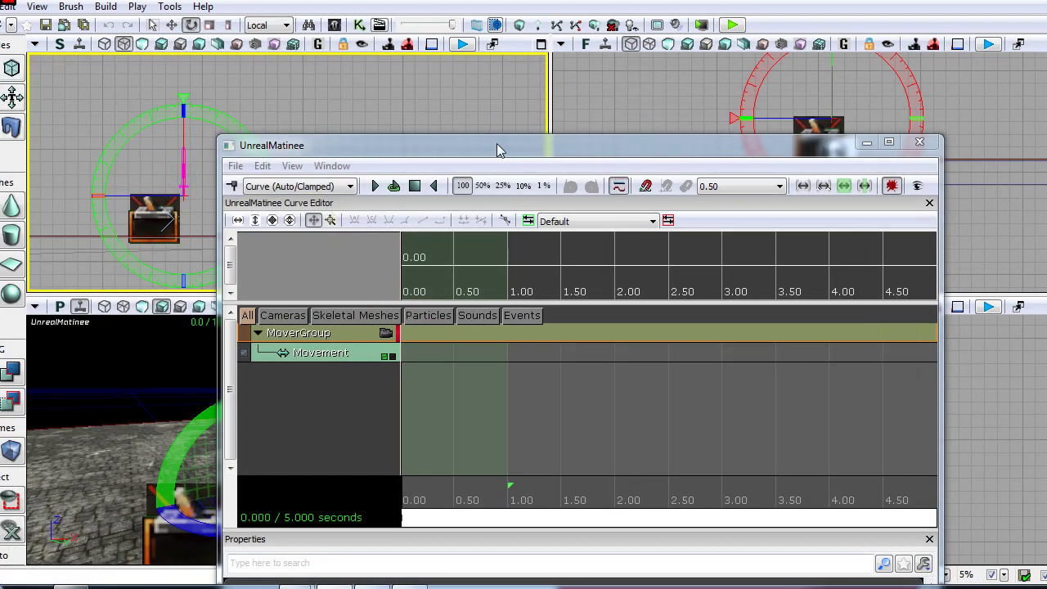
pyautogui.moveTo(469, 151)
pyautogui.mouseDown()
pyautogui.moveTo(634, 244)
pyautogui.moveTo(610, 222)
pyautogui.moveTo(608, 155)
pyautogui.moveTo(591, 102)
pyautogui.mouseUp()
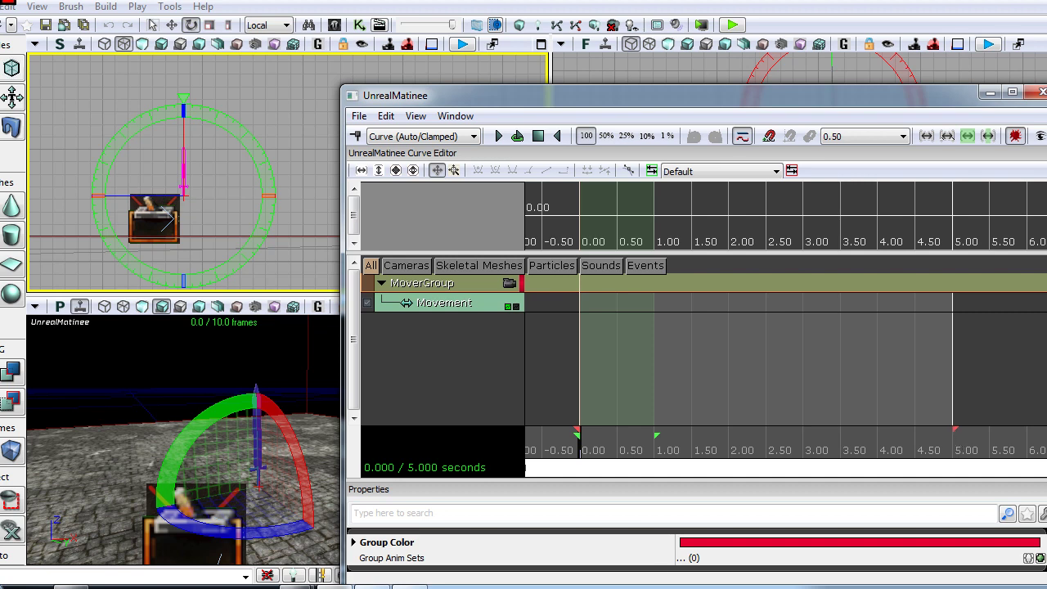
# Step: Drag the sequence end marker from 5.00 to 0.50 seconds and zoom into the timeline
pyautogui.moveTo(955, 429); pyautogui.dragTo(619, 431)
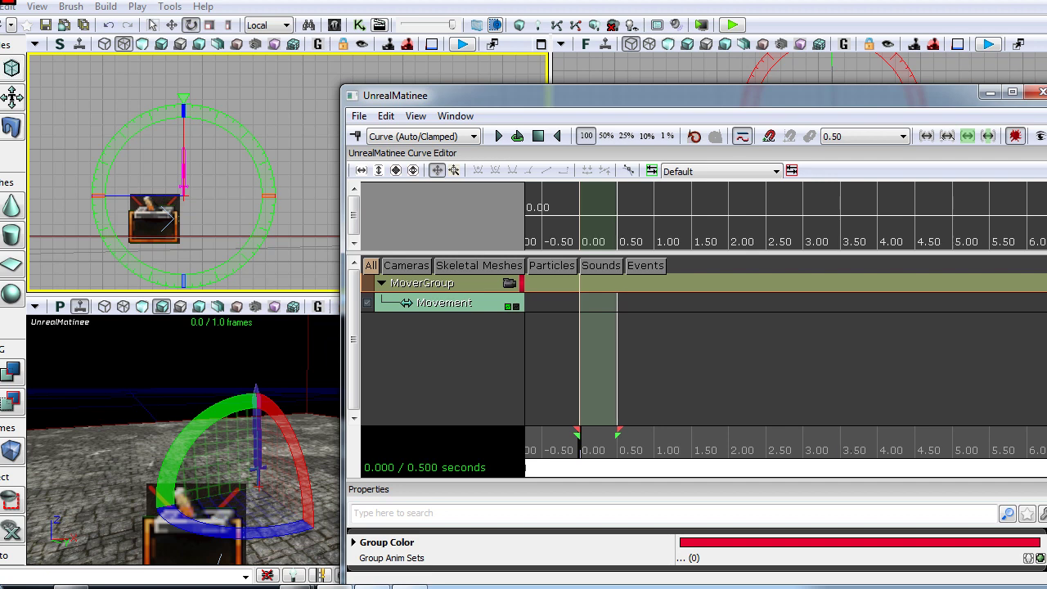
pyautogui.scroll(2, 846, 450)
pyautogui.scroll(1, 785, 360)
pyautogui.scroll(1, 786, 360)
pyautogui.scroll(1, 785, 360)
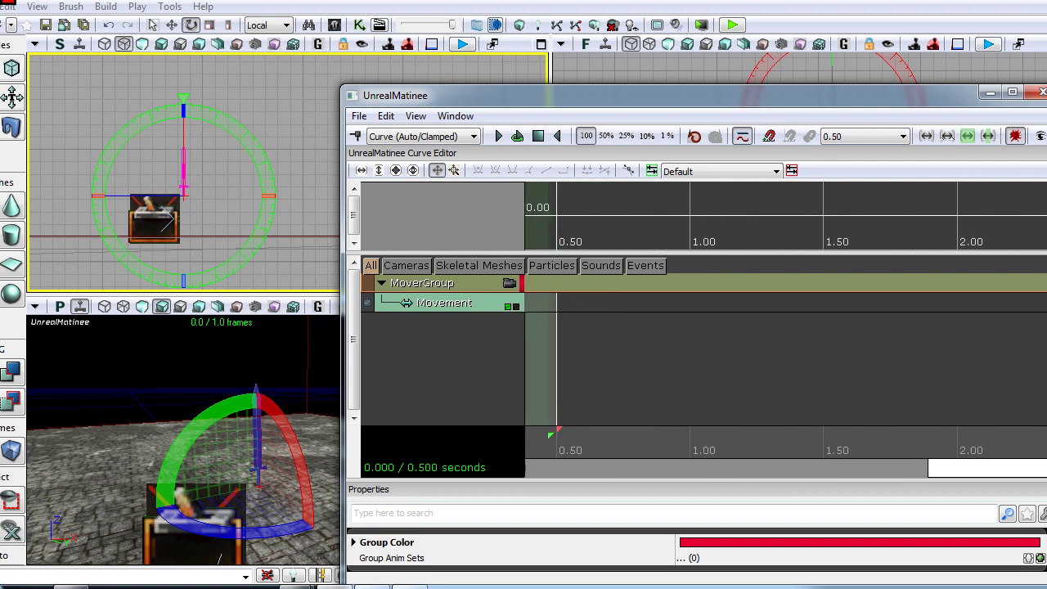
pyautogui.moveTo(769, 360)
pyautogui.mouseDown()
pyautogui.moveTo(1013, 360)
pyautogui.moveTo(982, 360)
pyautogui.mouseUp()
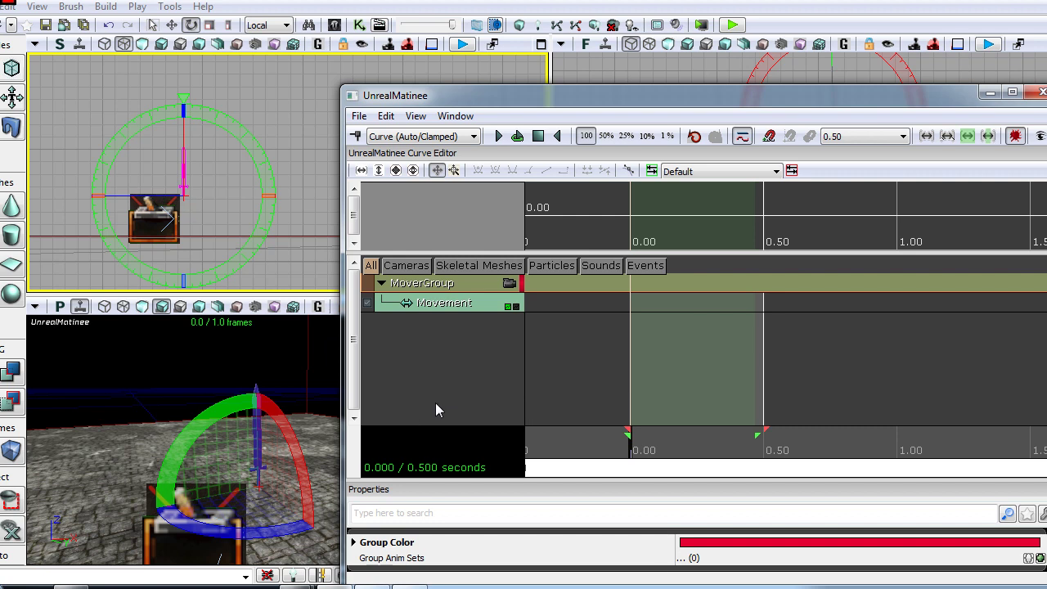
pyautogui.moveTo(631, 448)
pyautogui.mouseDown()
pyautogui.moveTo(745, 462)
pyautogui.moveTo(666, 467)
pyautogui.moveTo(801, 467)
pyautogui.moveTo(586, 469)
pyautogui.mouseUp()
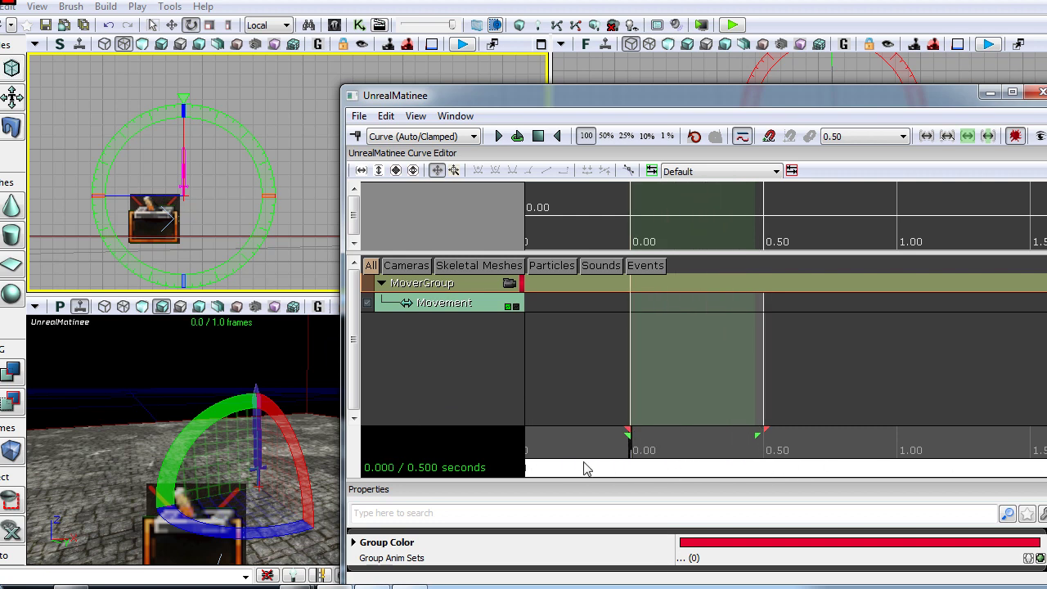
pyautogui.click(447, 304)
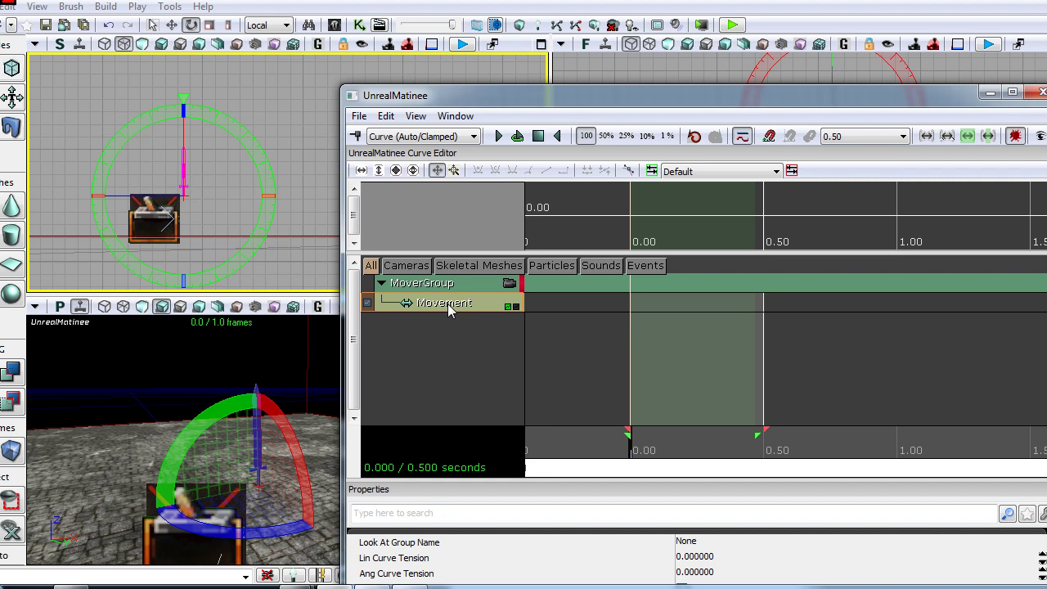
# Step: Set the Movement track to Relative To Initial and scrub time back to 0.00
pyautogui.rightClick(447, 303)
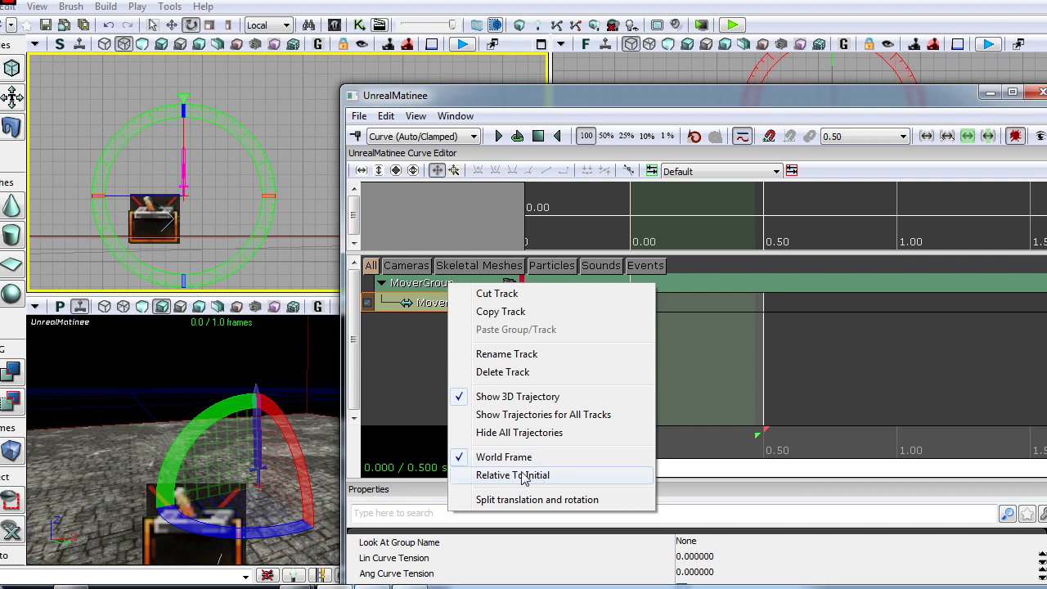
pyautogui.click(532, 476)
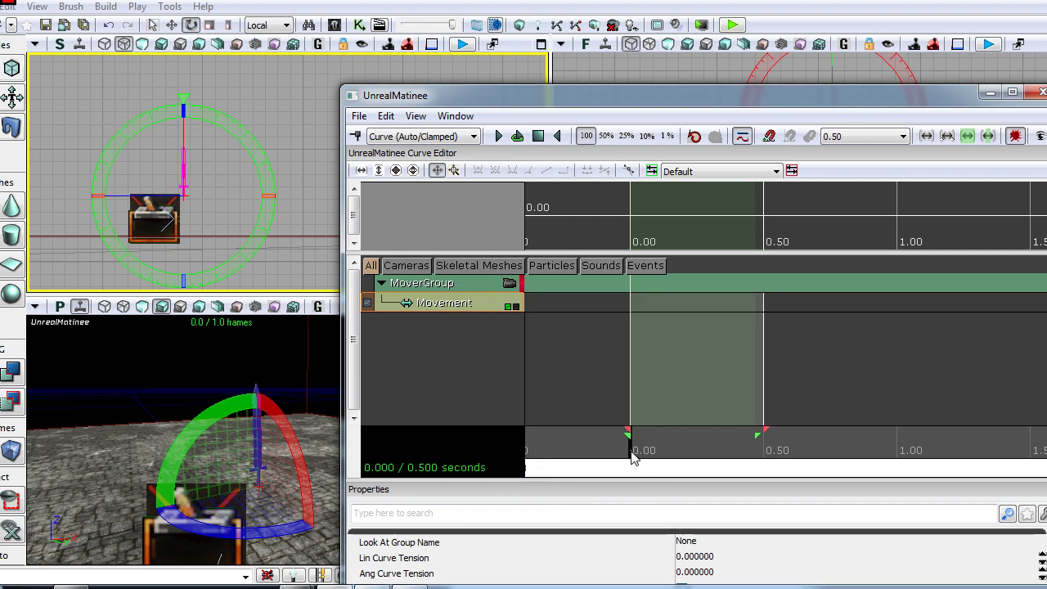
pyautogui.moveTo(631, 450)
pyautogui.mouseDown()
pyautogui.moveTo(712, 464)
pyautogui.moveTo(711, 475)
pyautogui.moveTo(626, 467)
pyautogui.mouseUp()
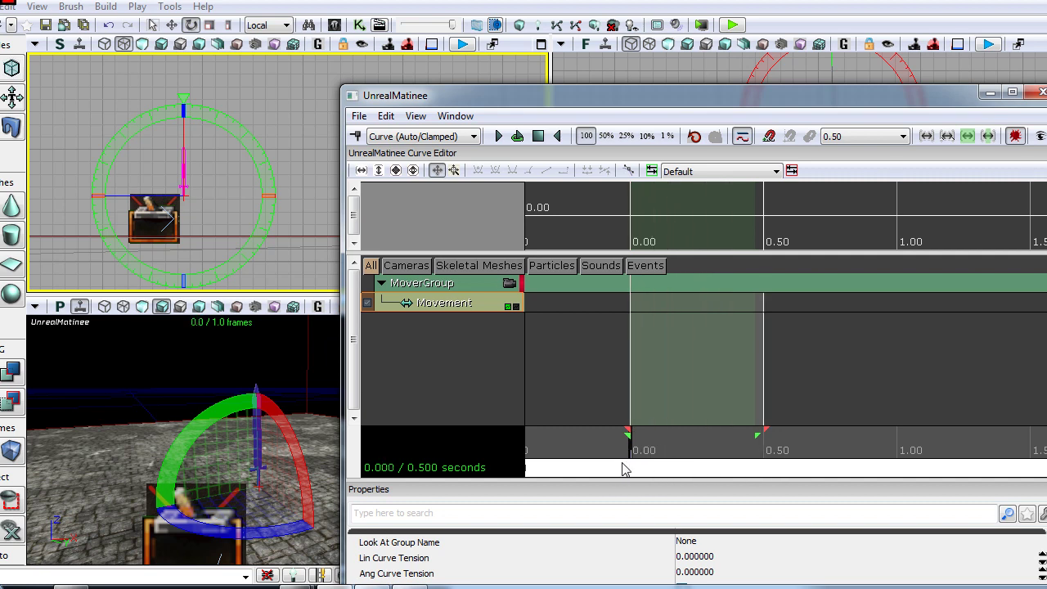
pyautogui.moveTo(631, 450)
pyautogui.mouseDown()
pyautogui.moveTo(773, 458)
pyautogui.moveTo(687, 484)
pyautogui.moveTo(672, 463)
pyautogui.moveTo(709, 458)
pyautogui.moveTo(524, 435)
pyautogui.moveTo(678, 445)
pyautogui.moveTo(586, 455)
pyautogui.mouseUp()
# Step: Key the Movement track at 0.00, 0.50 and 0.25 seconds
pyautogui.press('Return')
pyautogui.click(634, 459)
pyautogui.moveTo(634, 460); pyautogui.dragTo(790, 475)
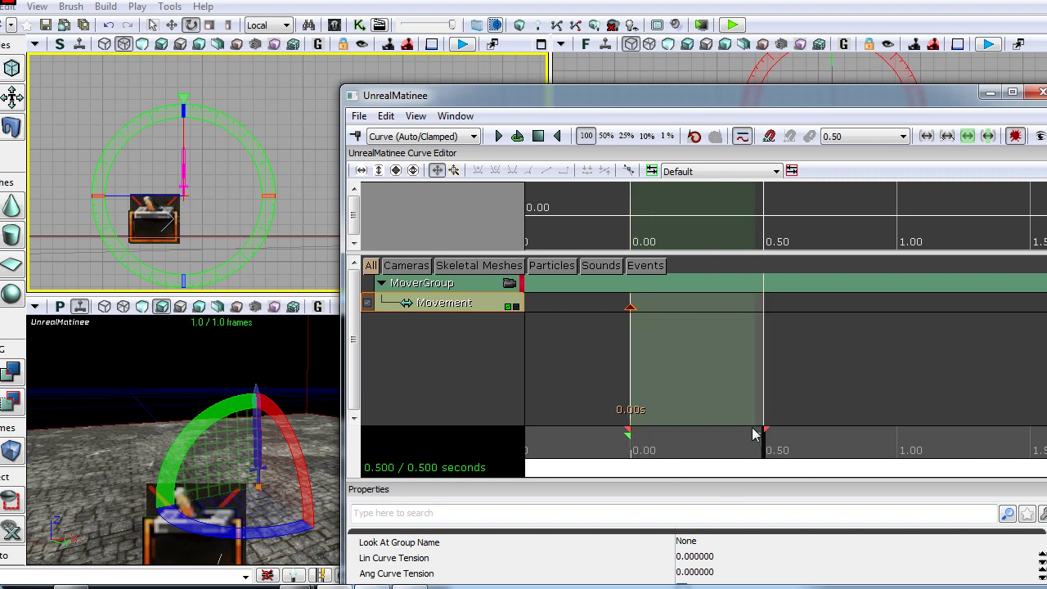
pyautogui.press('Return')
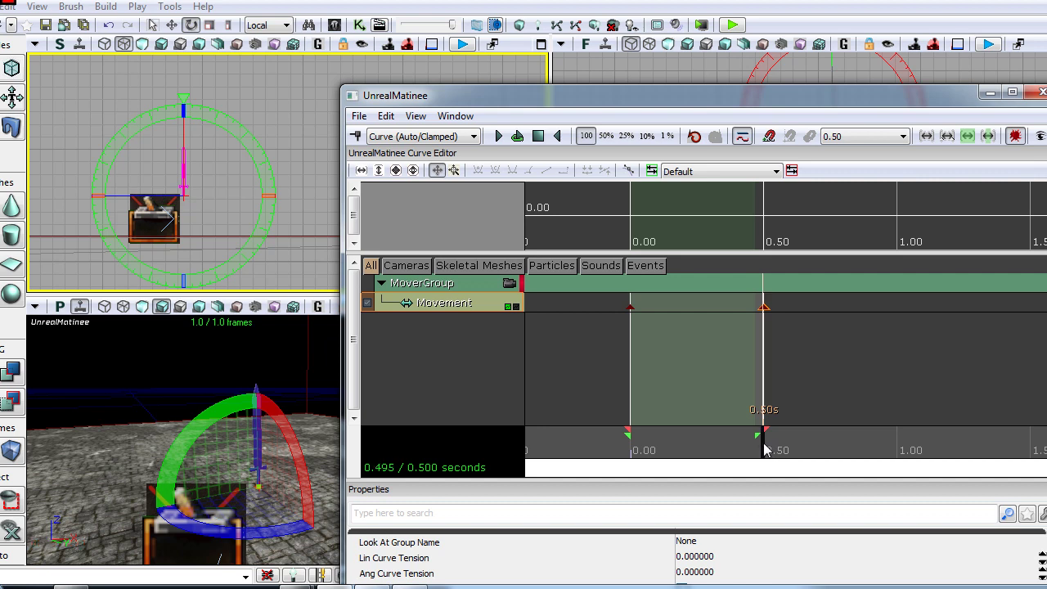
pyautogui.moveTo(764, 449); pyautogui.dragTo(700, 469)
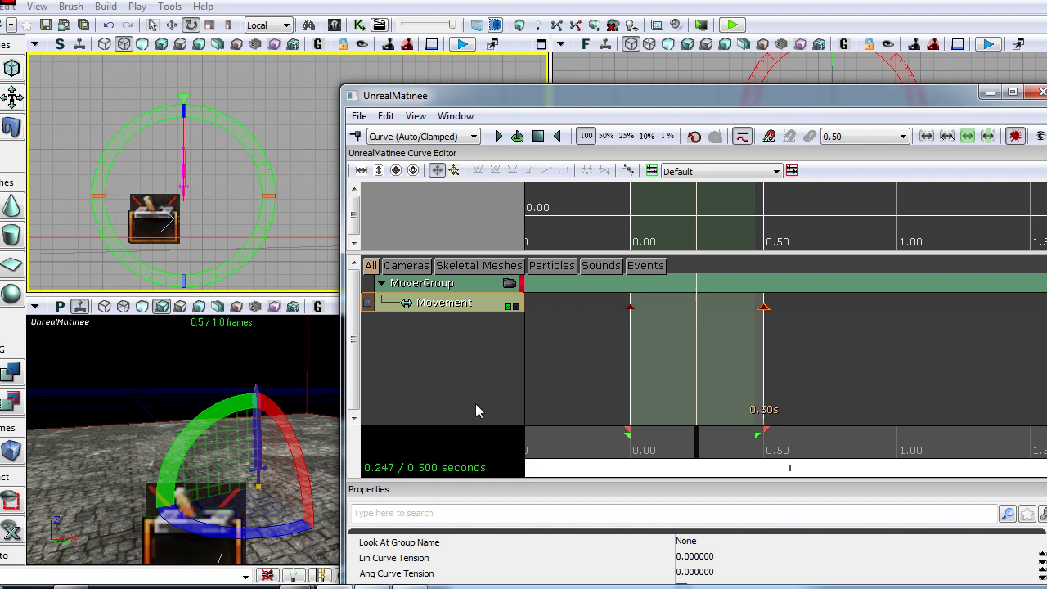
pyautogui.press('Return')
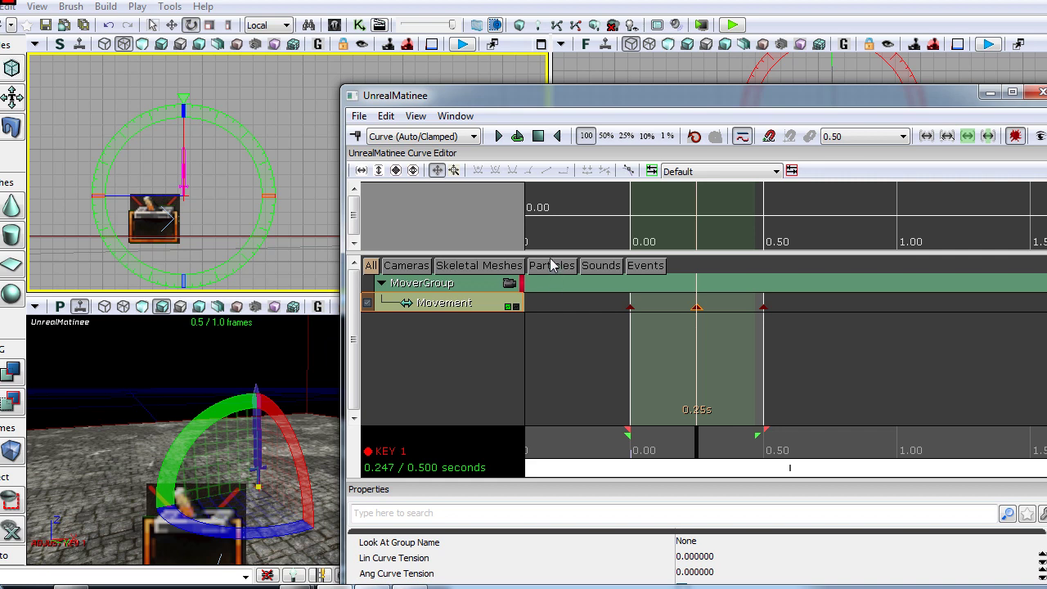
# Step: Tilt the sword mover about 22.5 degrees in the top and side views for the 0.25-second key
pyautogui.moveTo(674, 109)
pyautogui.mouseDown()
pyautogui.moveTo(711, 309)
pyautogui.moveTo(706, 289)
pyautogui.mouseUp()
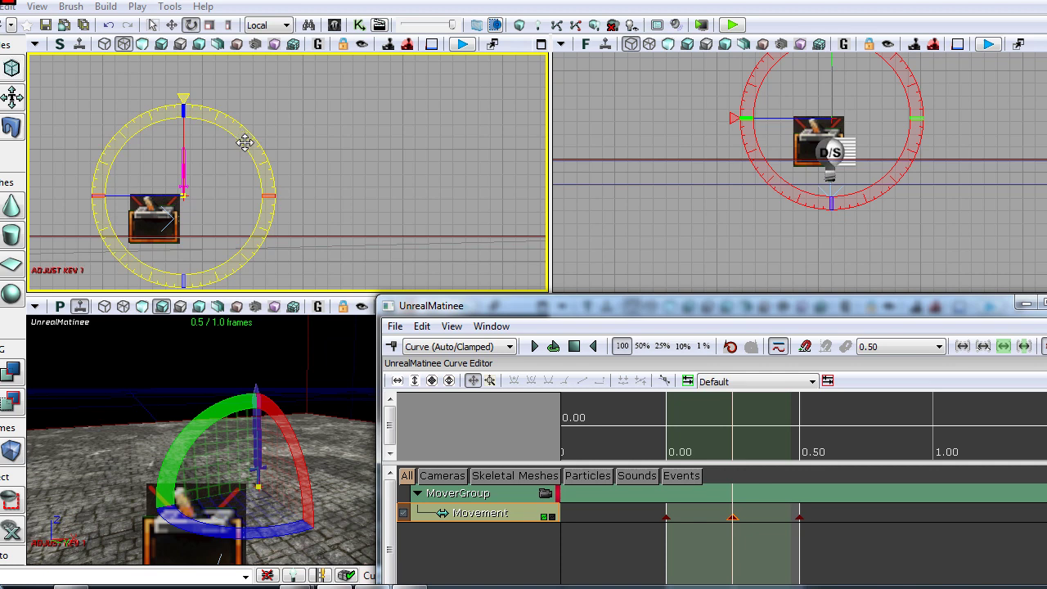
pyautogui.moveTo(243, 144)
pyautogui.mouseDown()
pyautogui.moveTo(278, 175)
pyautogui.moveTo(244, 145)
pyautogui.mouseUp()
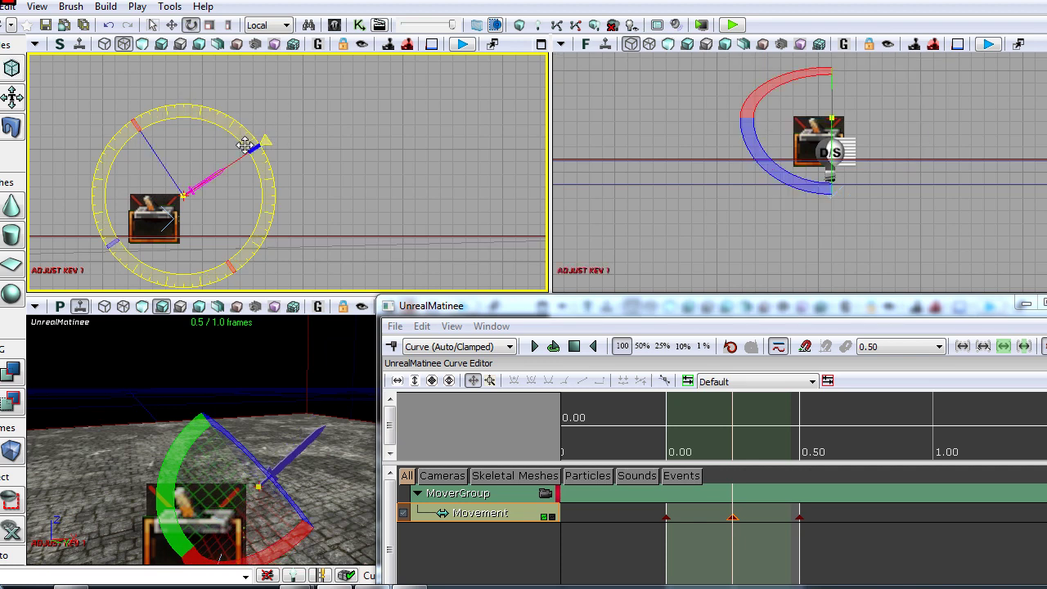
pyautogui.moveTo(580, 171)
pyautogui.mouseDown()
pyautogui.moveTo(613, 243)
pyautogui.moveTo(619, 140)
pyautogui.mouseUp()
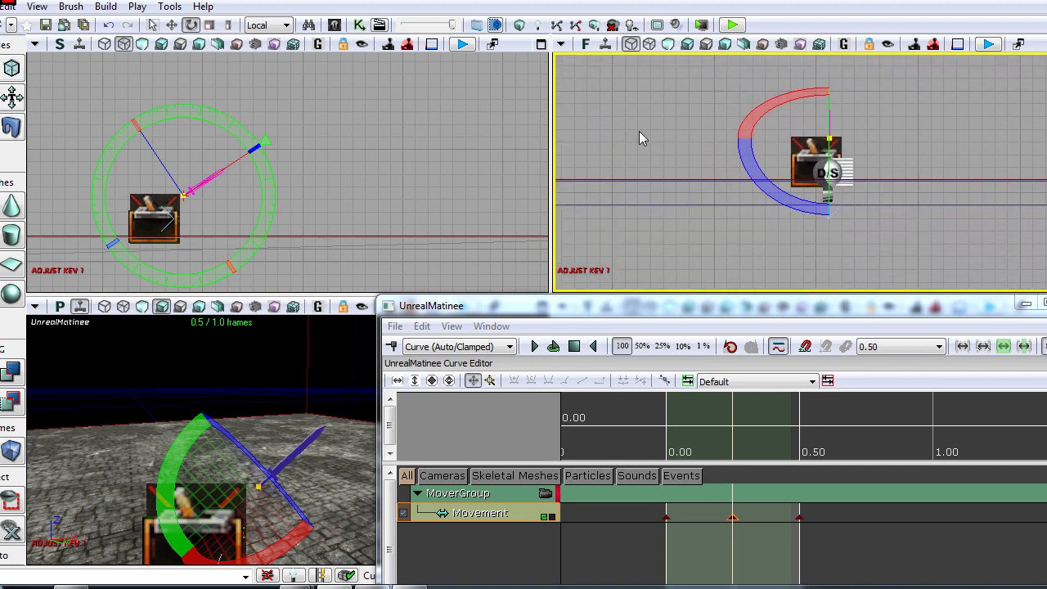
pyautogui.moveTo(799, 98); pyautogui.dragTo(798, 146)
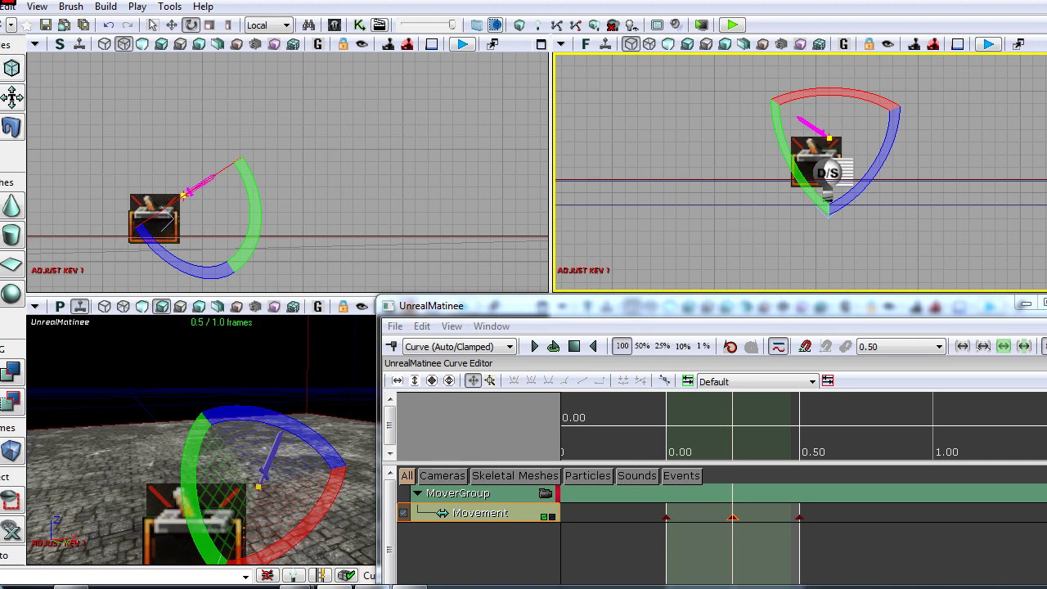
pyautogui.press('Left')
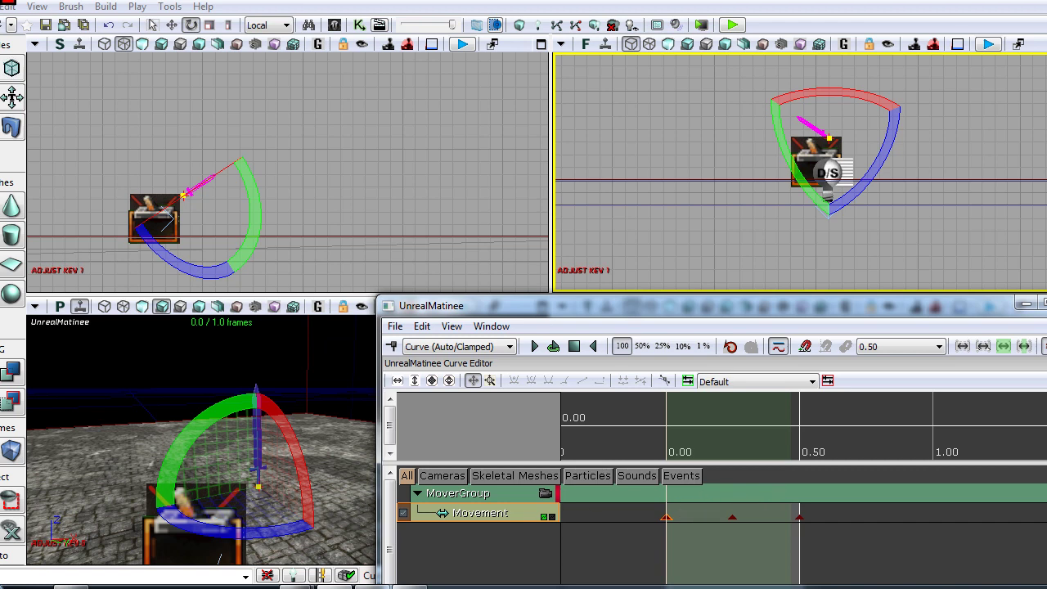
pyautogui.press('Right')
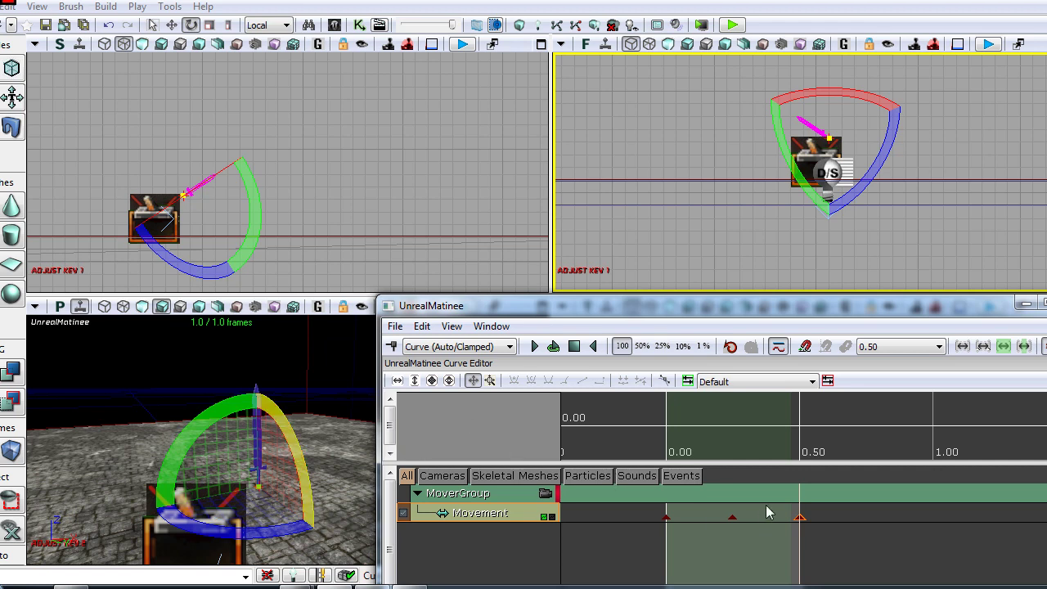
pyautogui.click(733, 517)
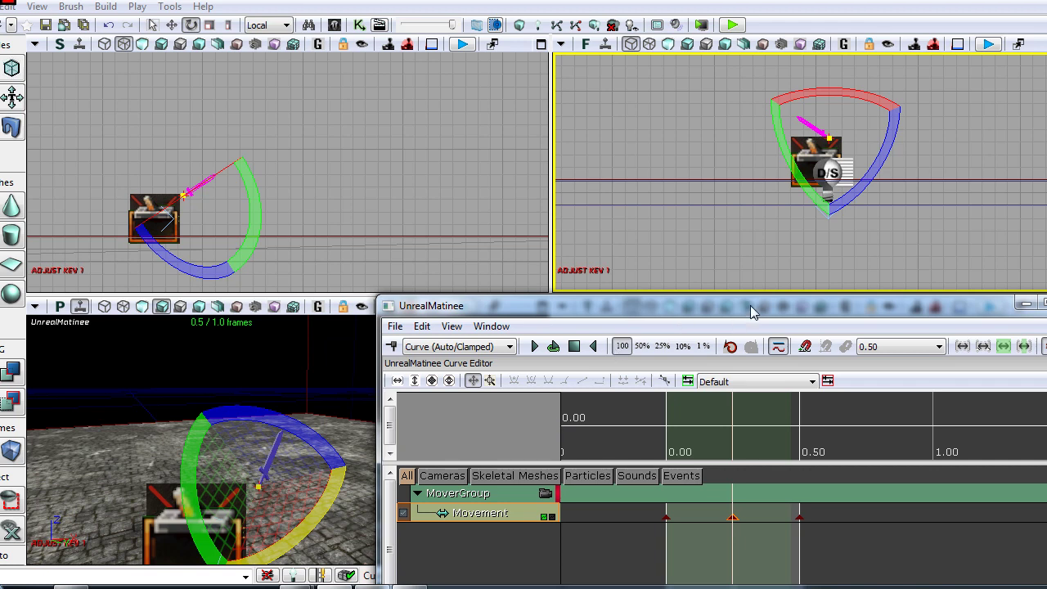
pyautogui.moveTo(741, 303); pyautogui.dragTo(700, 171)
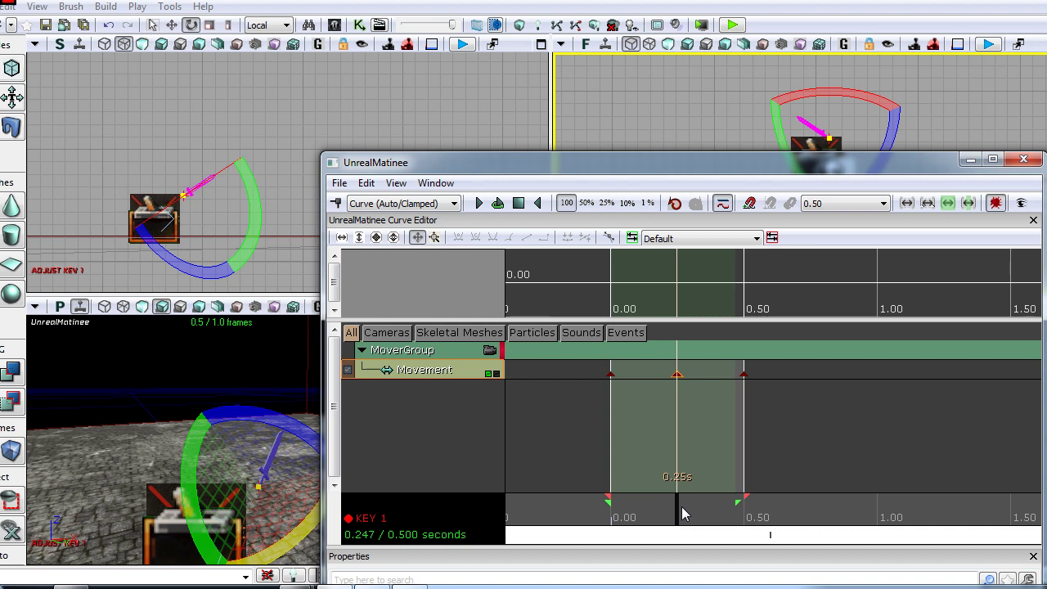
pyautogui.moveTo(676, 512)
pyautogui.mouseDown()
pyautogui.moveTo(605, 503)
pyautogui.moveTo(767, 515)
pyautogui.moveTo(608, 503)
pyautogui.mouseUp()
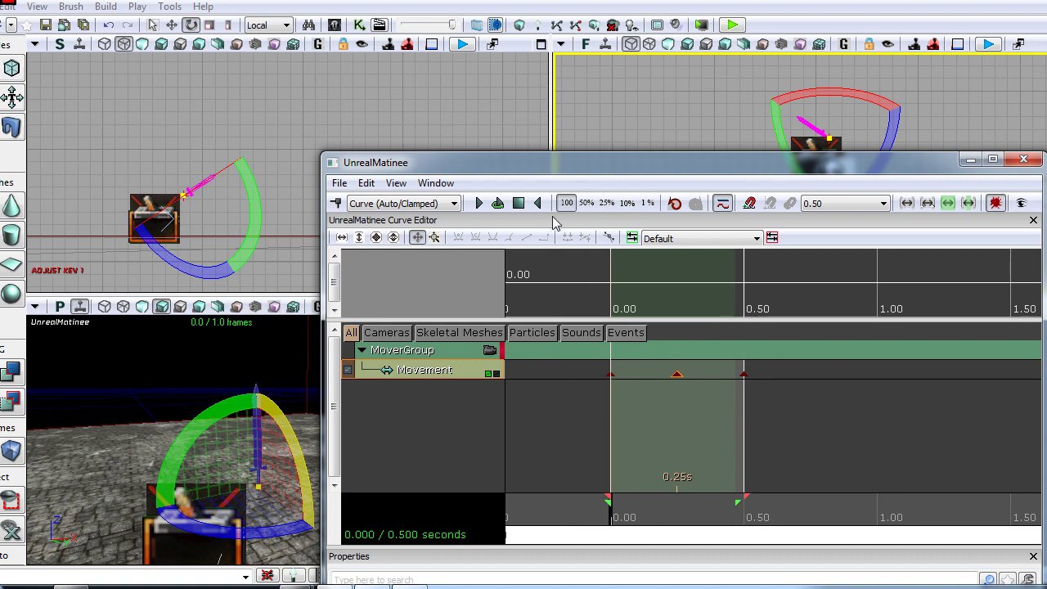
pyautogui.click(499, 205)
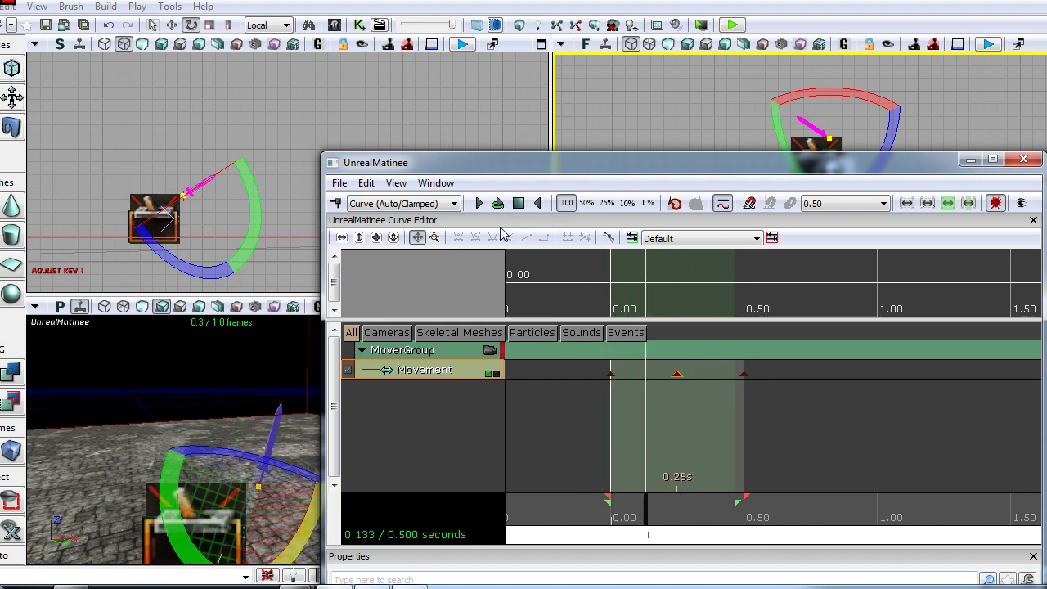
pyautogui.click(517, 202)
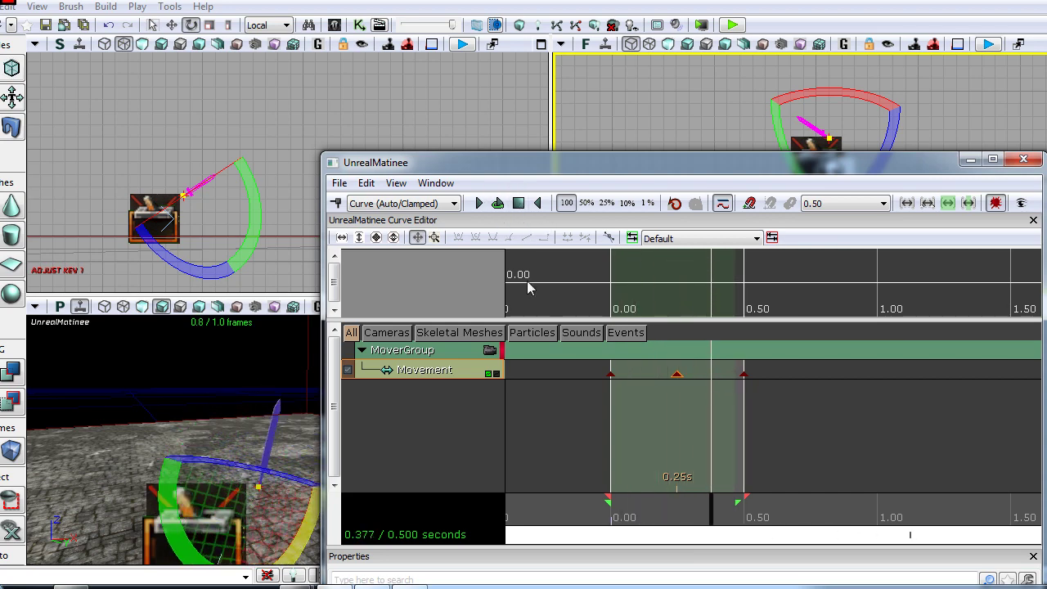
# Step: Close Matinee, start Play in Editor, and swing the sword six times with the Use key
pyautogui.click(1026, 161)
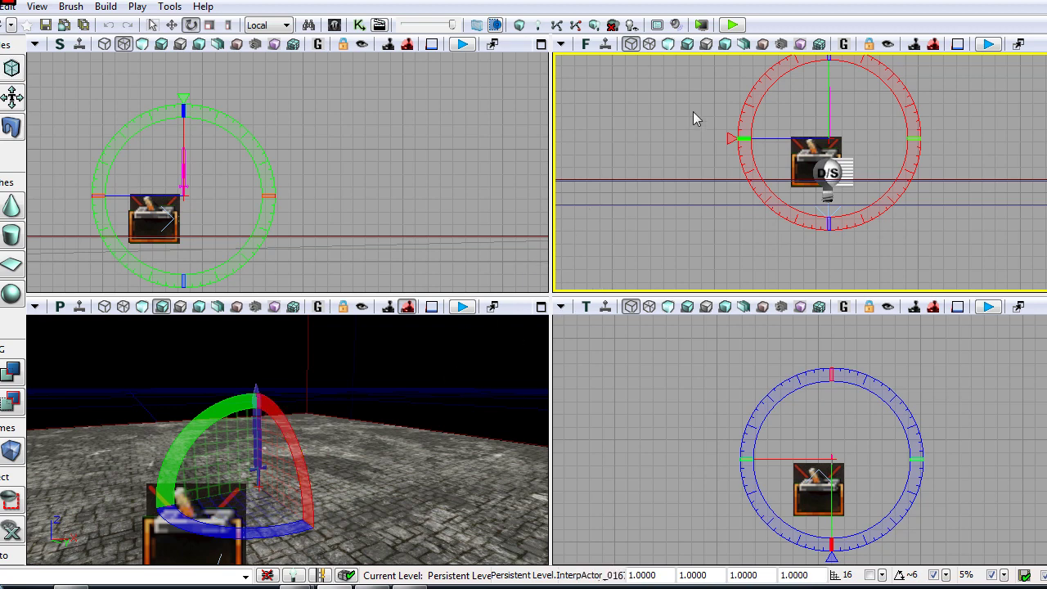
pyautogui.click(732, 25)
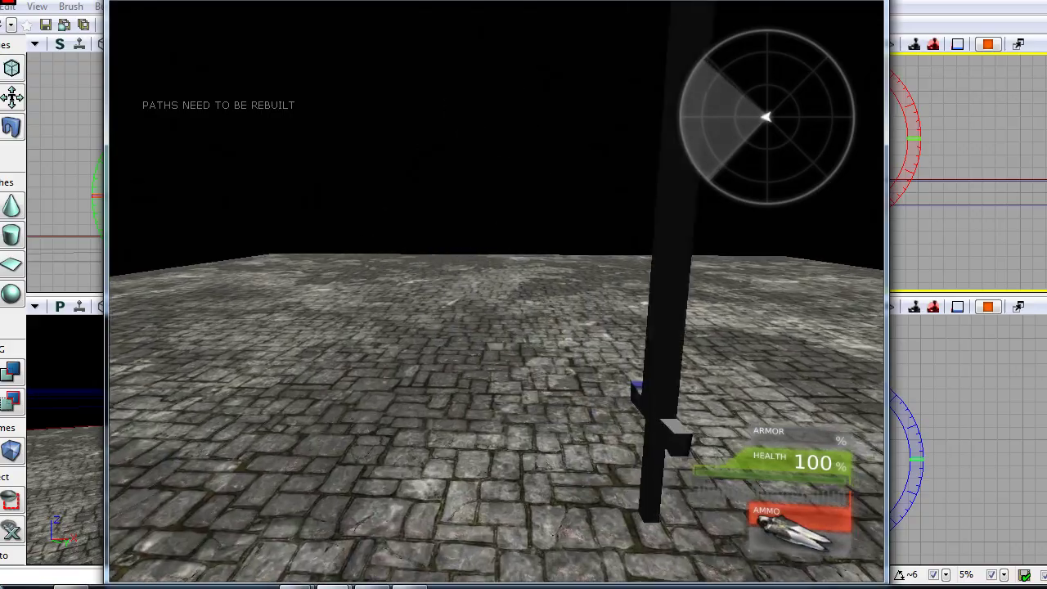
pyautogui.click(496, 291)
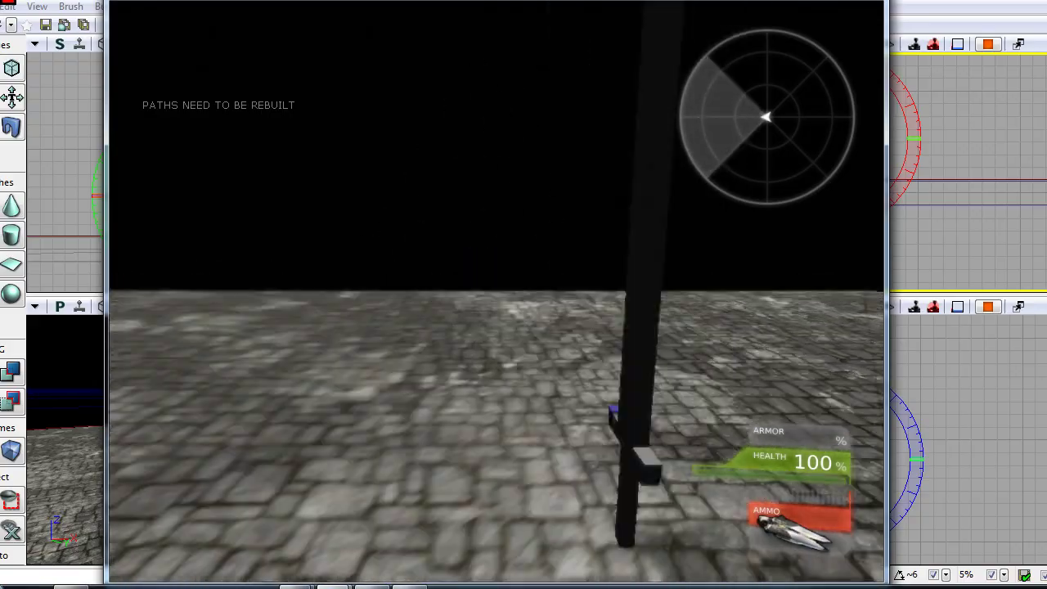
pyautogui.click(496, 291)
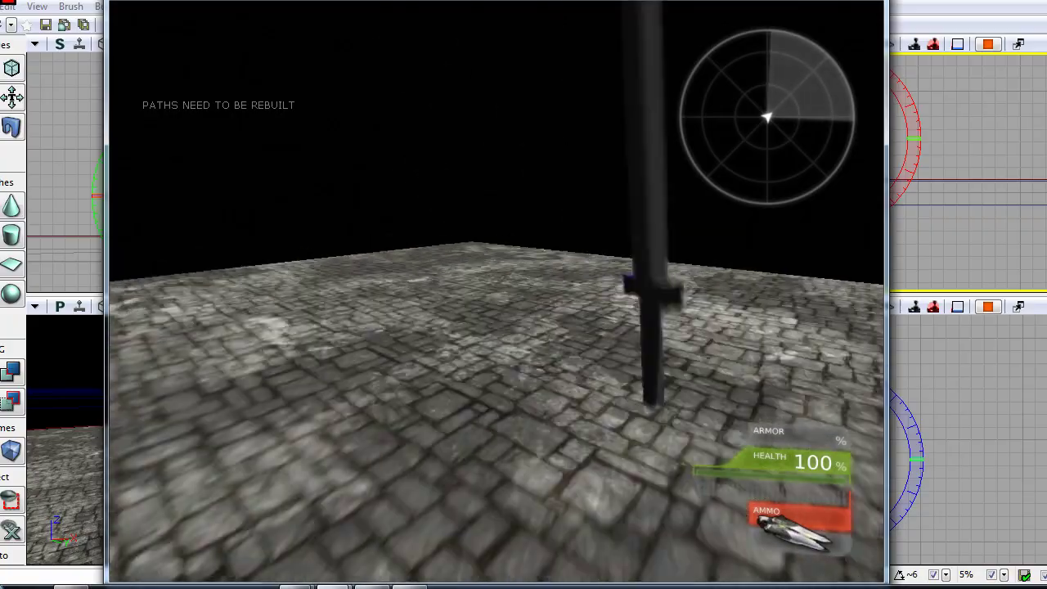
pyautogui.click(496, 292)
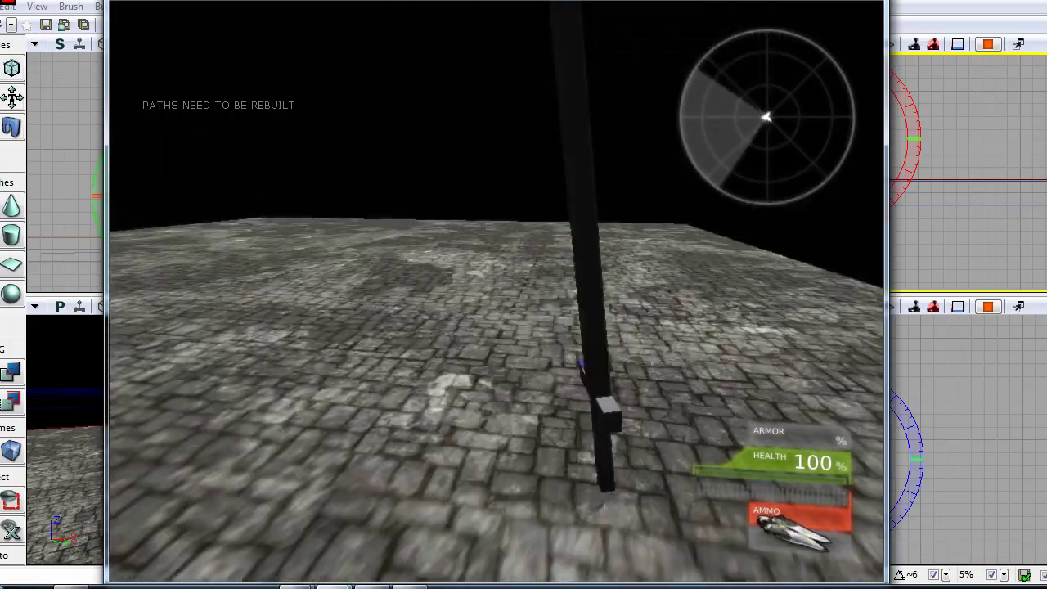
pyautogui.click(495, 291)
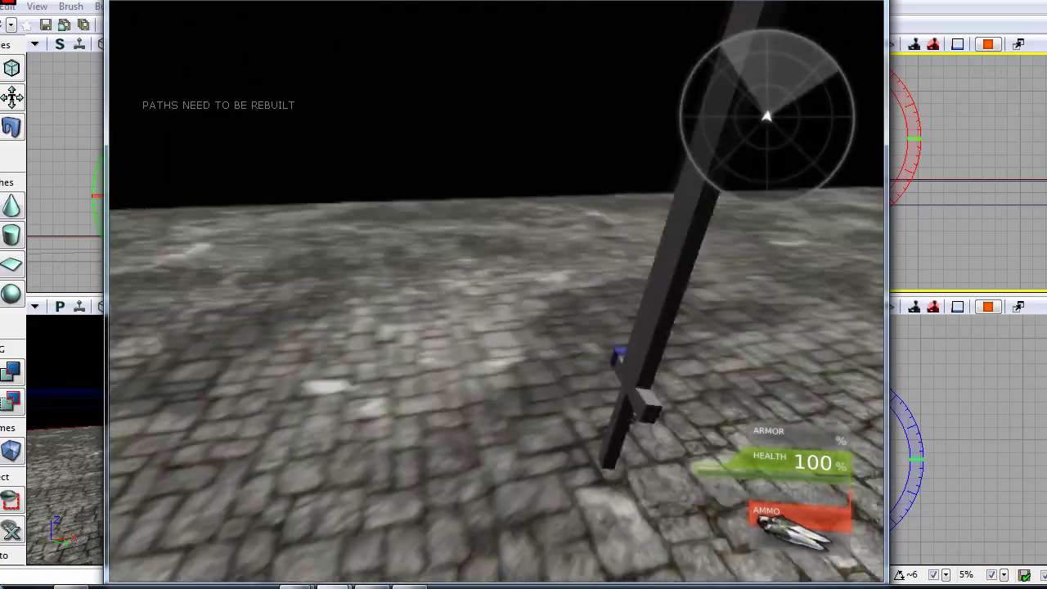
pyautogui.click(495, 292)
pyautogui.click(496, 292)
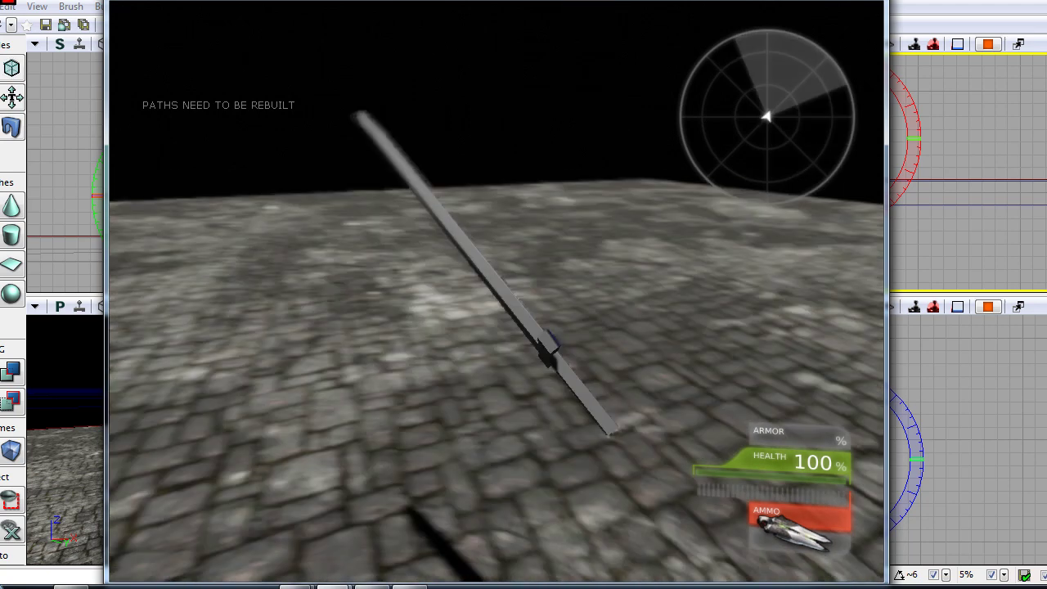